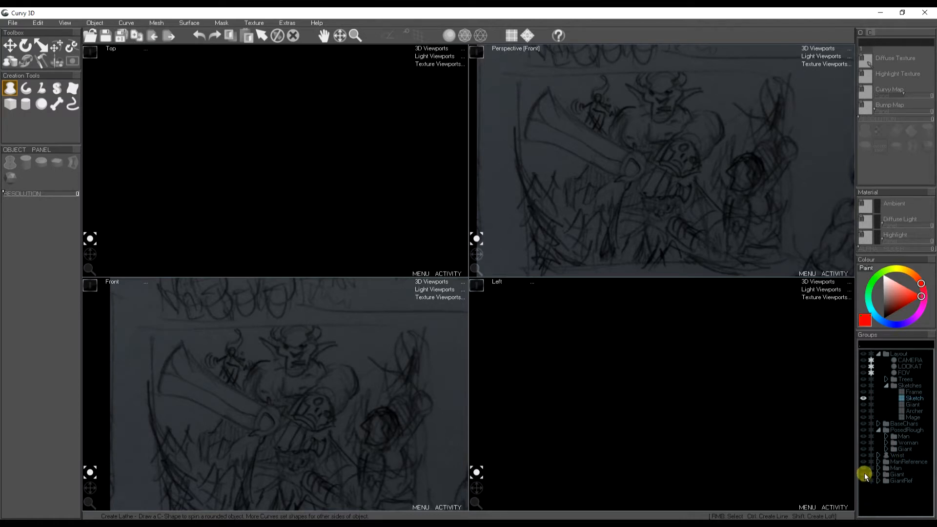
# - Show the Giant group, scale the whole figure up and move it down over the sketch
pyautogui.click(864, 473)
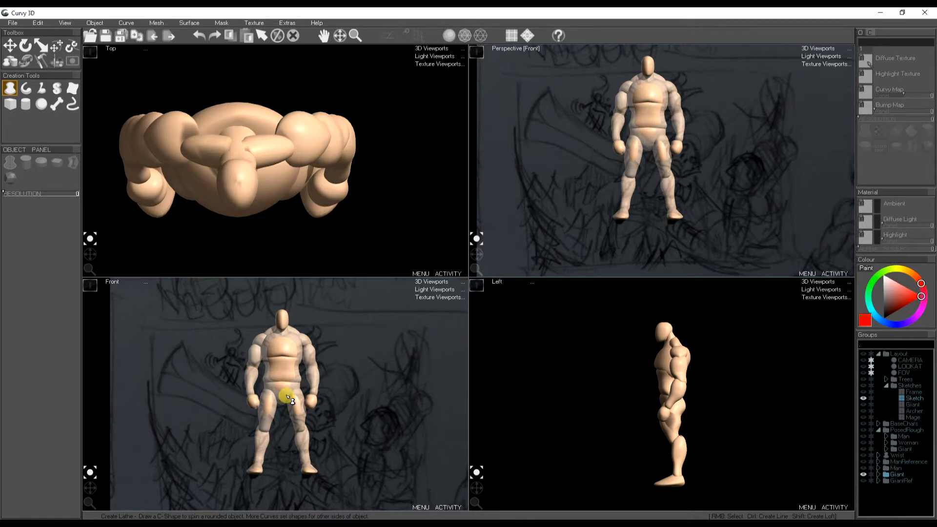
pyautogui.press('e')
pyautogui.press('r')
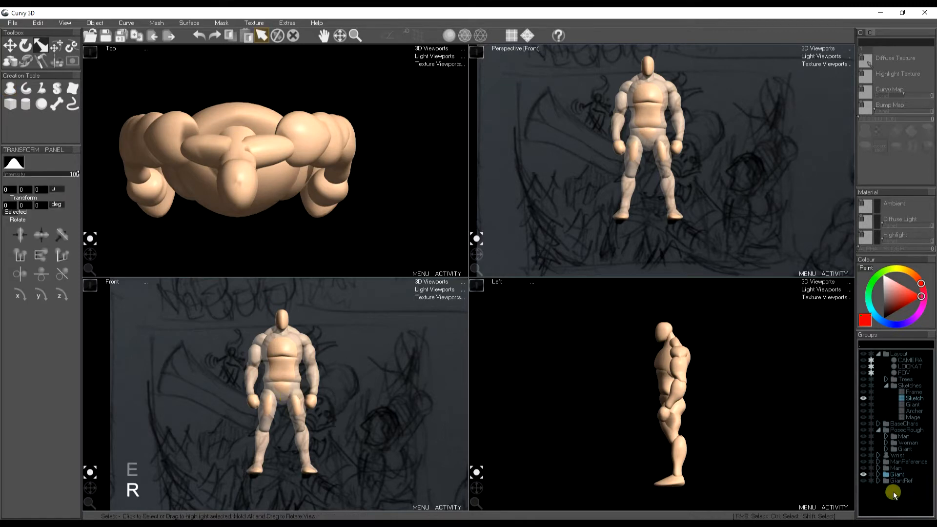
pyautogui.click(896, 475)
pyautogui.press('e')
pyautogui.press('r')
pyautogui.moveTo(282, 393); pyautogui.dragTo(330, 383)
pyautogui.press('w')
pyautogui.moveTo(293, 356); pyautogui.dragTo(293, 439)
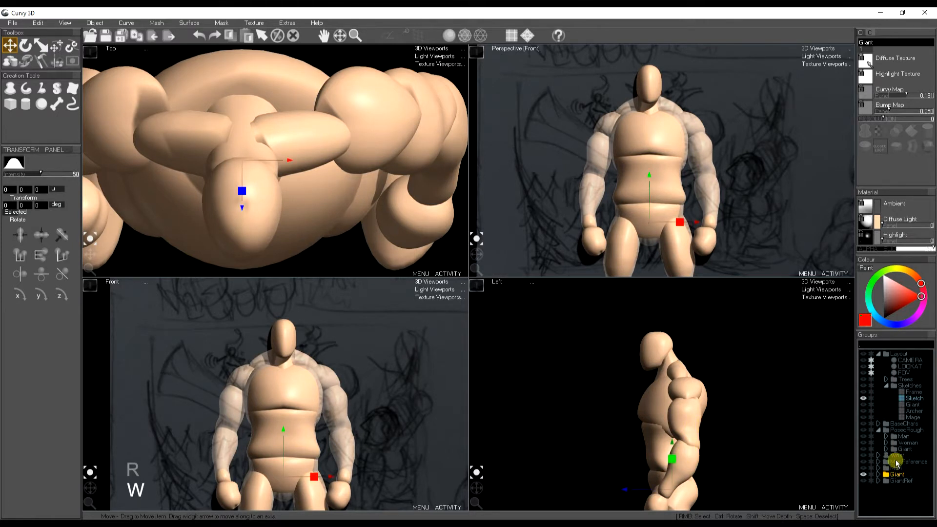
# - Move the Sketch plane well back behind the giant and enlarge it
pyautogui.rightClick(418, 366)
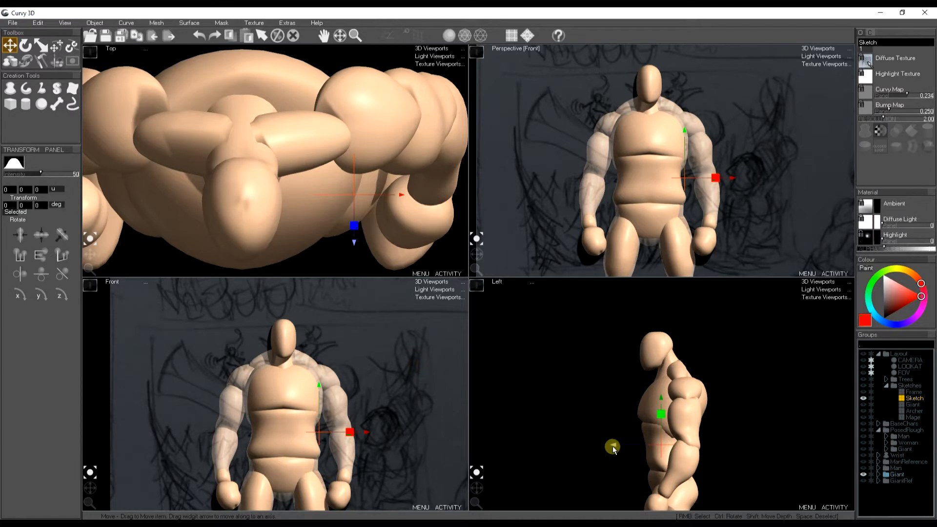
pyautogui.moveTo(614, 446)
pyautogui.mouseDown()
pyautogui.moveTo(759, 449)
pyautogui.moveTo(846, 432)
pyautogui.mouseUp()
pyautogui.press('r')
pyautogui.press('space')
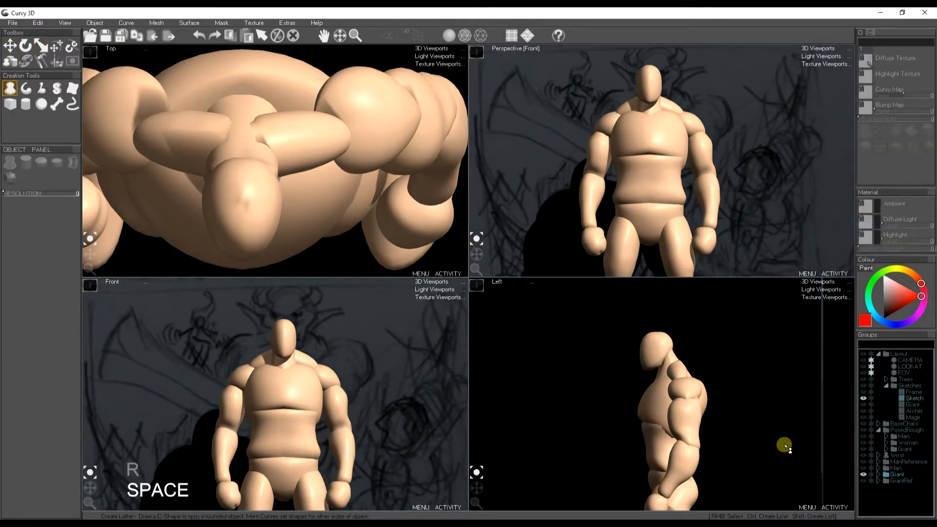
# - Frame the whole giant in the views and switch the Top viewport to the Camera view
pyautogui.scroll(-5, 278, 154)
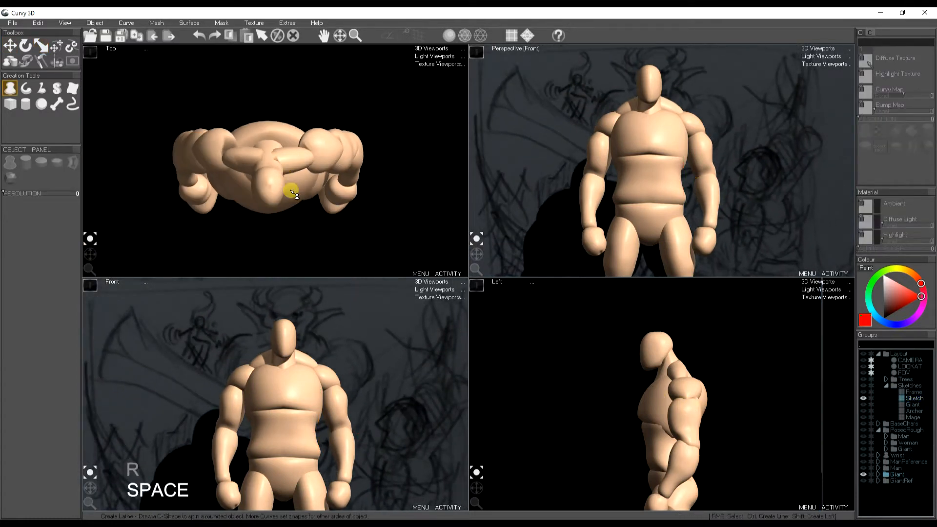
pyautogui.scroll(-4, 654, 428)
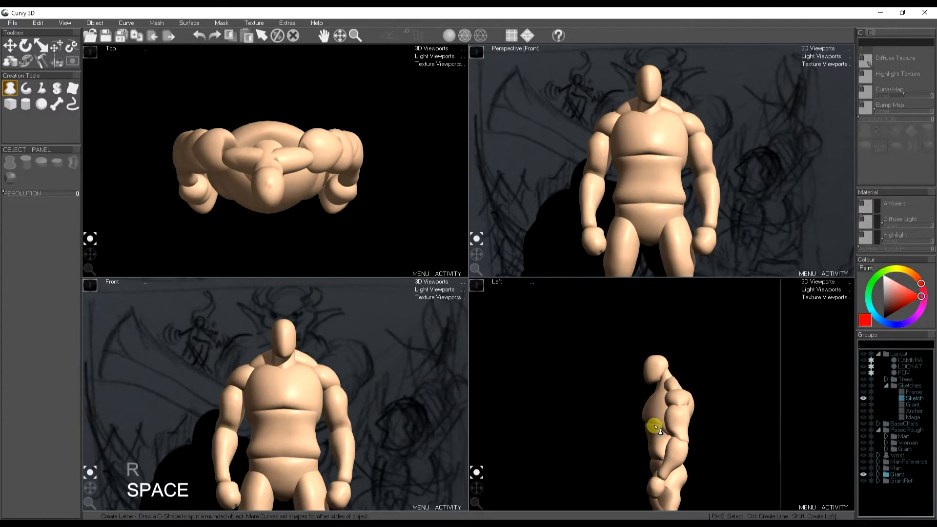
pyautogui.scroll(-3, 344, 400)
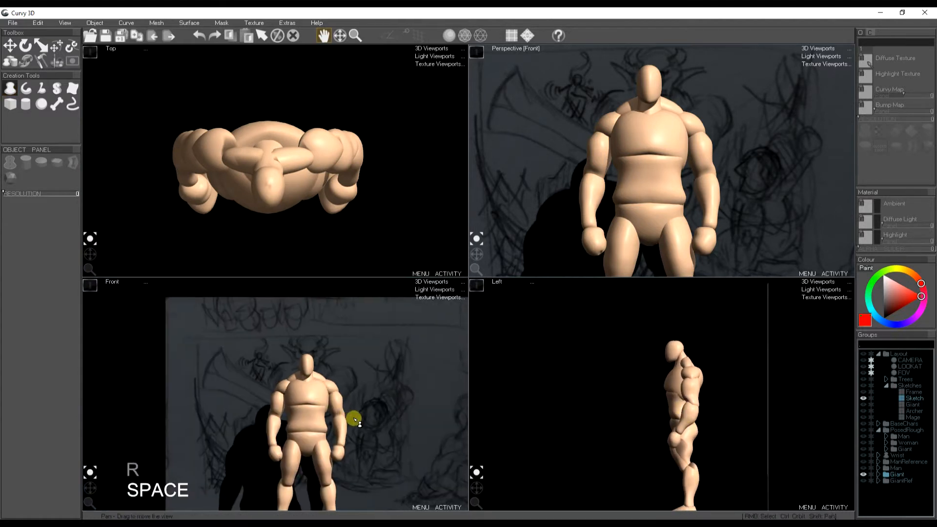
pyautogui.moveTo(357, 422); pyautogui.dragTo(310, 394)
pyautogui.moveTo(672, 415); pyautogui.dragTo(675, 400)
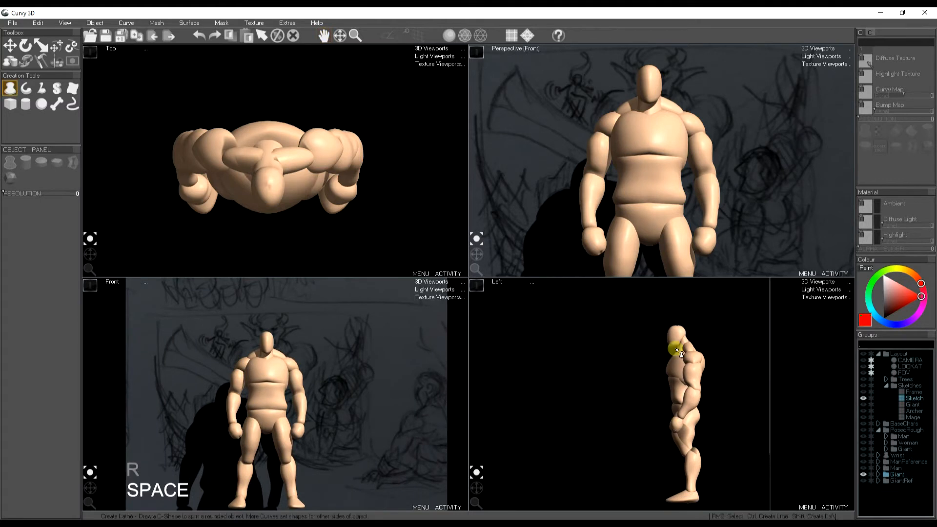
pyautogui.scroll(3, 676, 183)
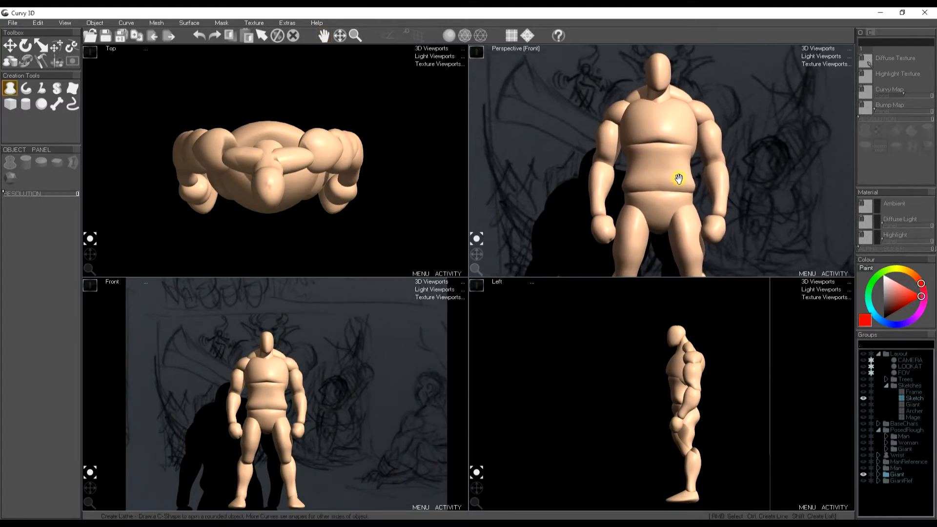
pyautogui.click(425, 49)
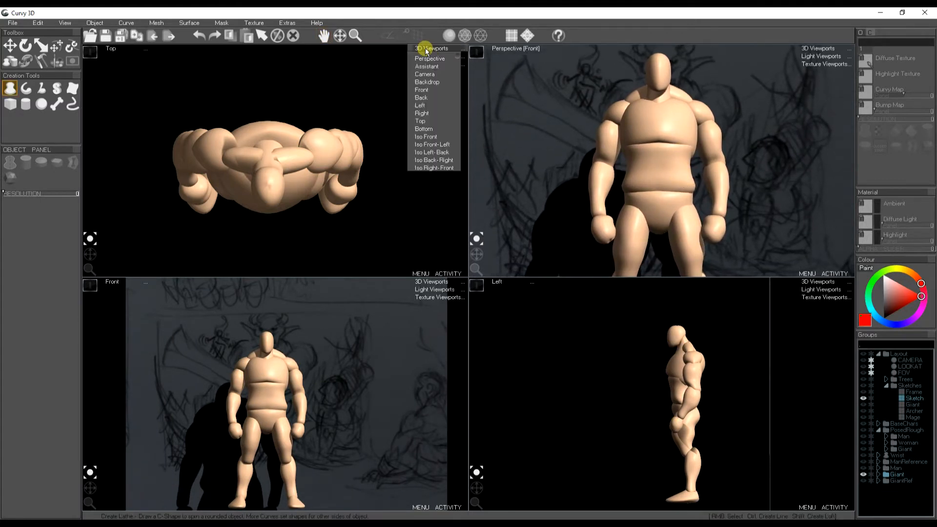
pyautogui.click(425, 77)
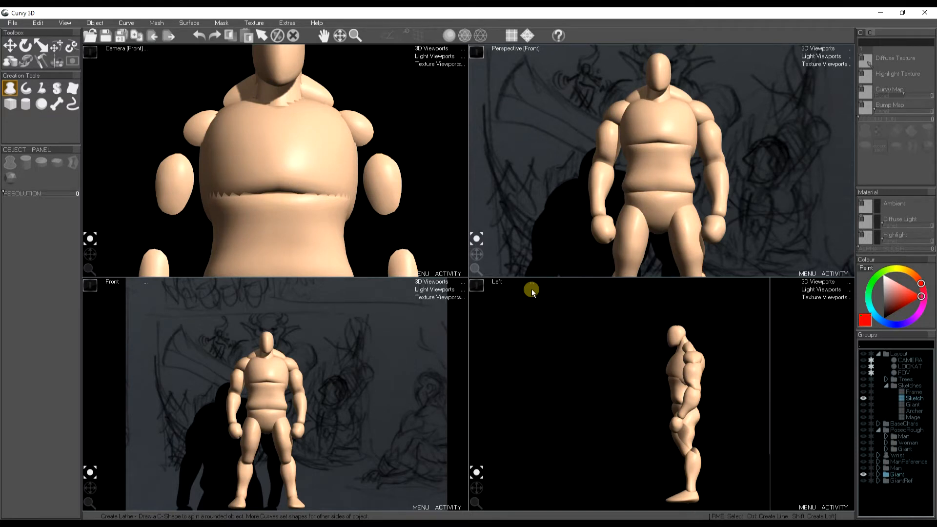
# - Create a sphere with a radius of about 0.24 well in front of the giant in the Left view and name it CAMERA
pyautogui.click(900, 355)
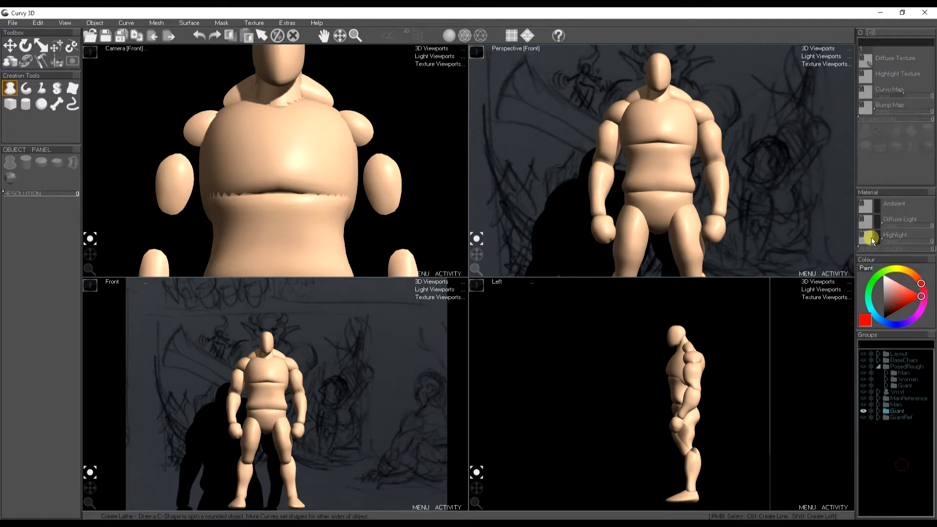
pyautogui.click(41, 103)
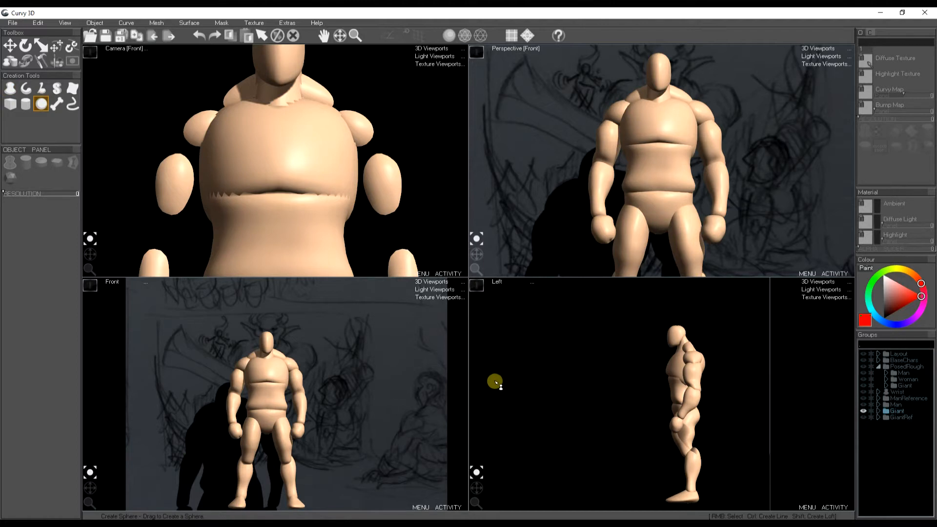
pyautogui.moveTo(504, 390); pyautogui.dragTo(509, 395)
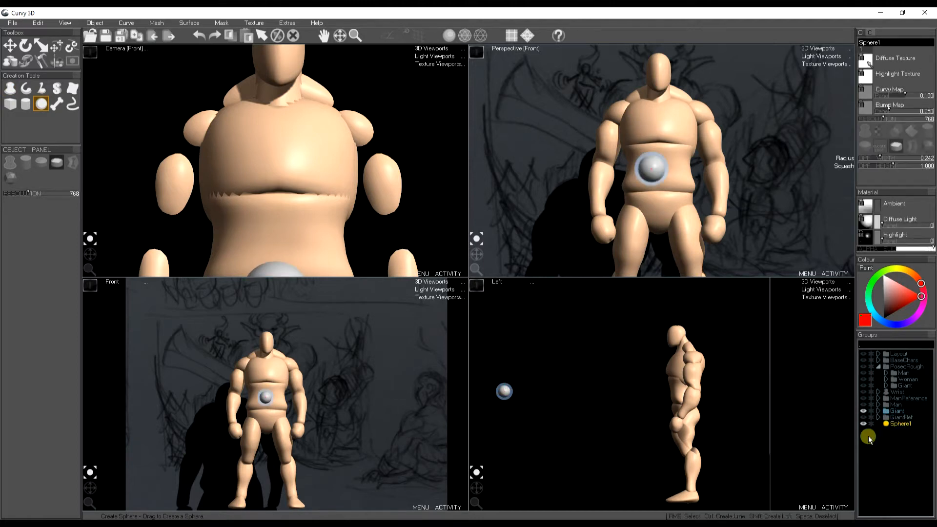
pyautogui.write('CALERA')
pyautogui.press('Return')
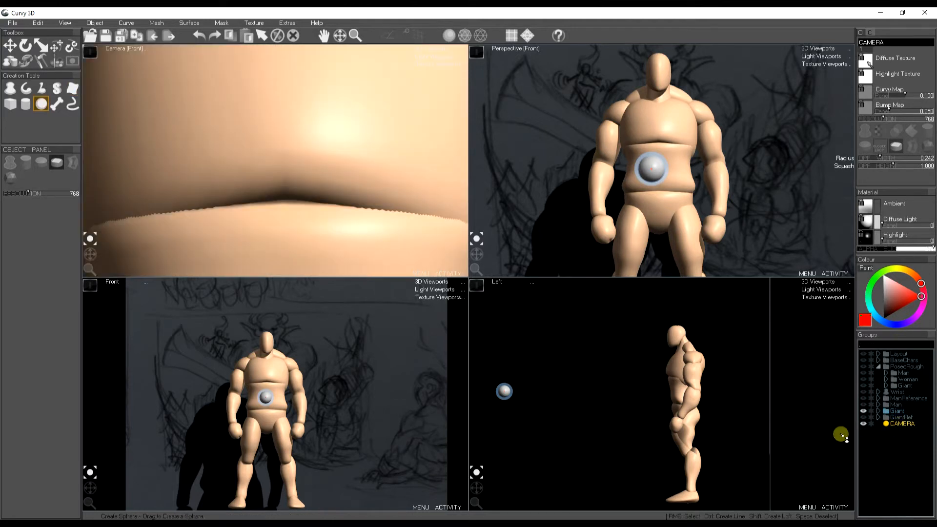
pyautogui.click(901, 439)
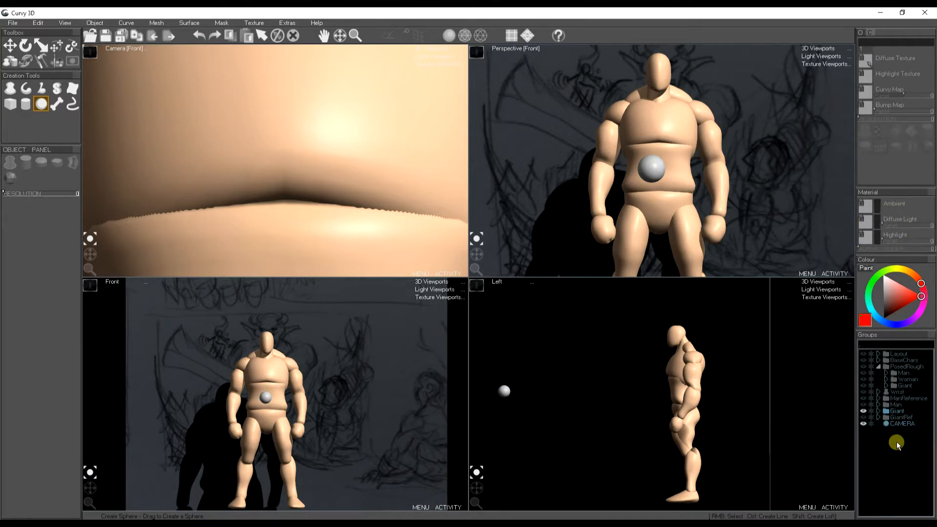
# - Duplicate the CAMERA sphere, place the copy at the giant's torso and name it LOOKAT
pyautogui.rightClick(503, 390)
pyautogui.hotkey('ctrl', 'd')
pyautogui.moveTo(517, 401); pyautogui.dragTo(692, 404)
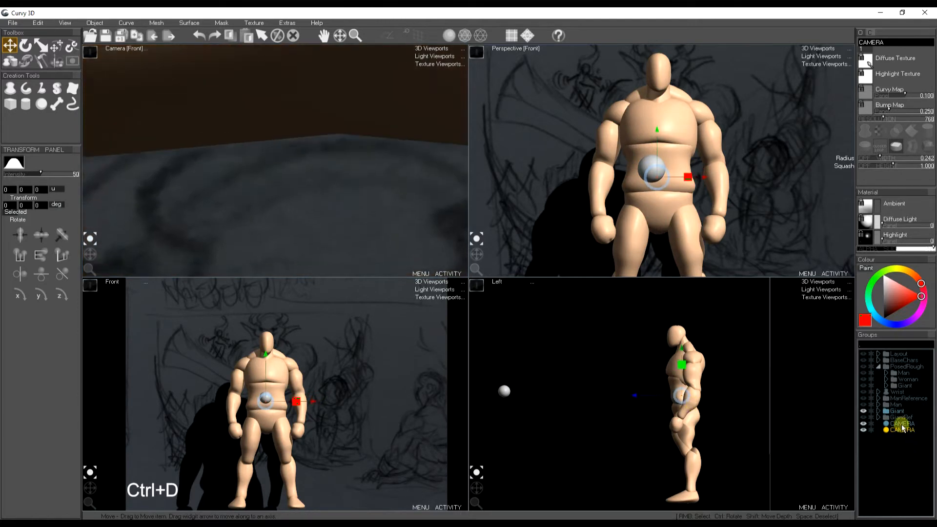
pyautogui.write('LOOKAT')
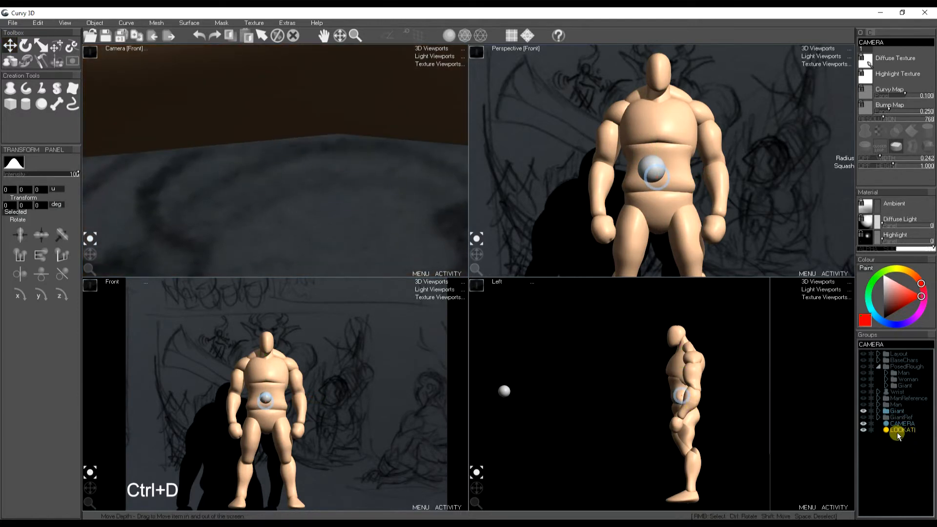
pyautogui.press('Return')
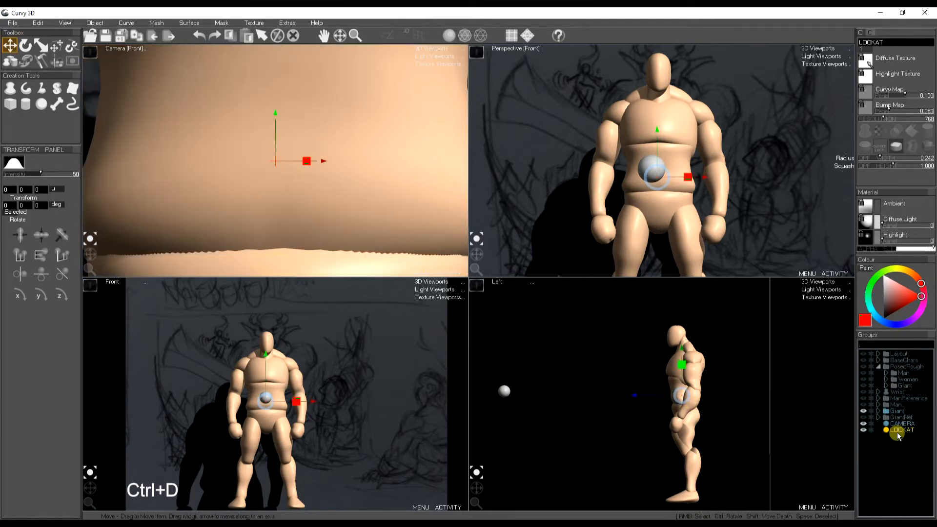
pyautogui.moveTo(691, 404)
pyautogui.mouseDown()
pyautogui.moveTo(686, 337)
pyautogui.moveTo(684, 426)
pyautogui.moveTo(701, 516)
pyautogui.moveTo(707, 453)
pyautogui.moveTo(693, 410)
pyautogui.mouseUp()
pyautogui.click(894, 448)
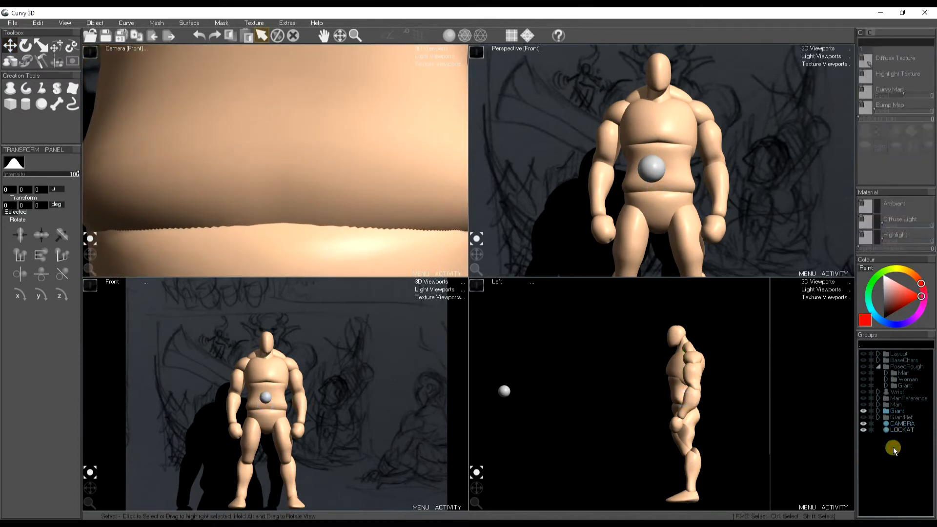
# - Duplicate the CAMERA sphere, place the copy between the camera and the giant, and name it FOV
pyautogui.click(504, 390)
pyautogui.hotkey('ctrl', 'd')
pyautogui.moveTo(519, 399); pyautogui.dragTo(633, 402)
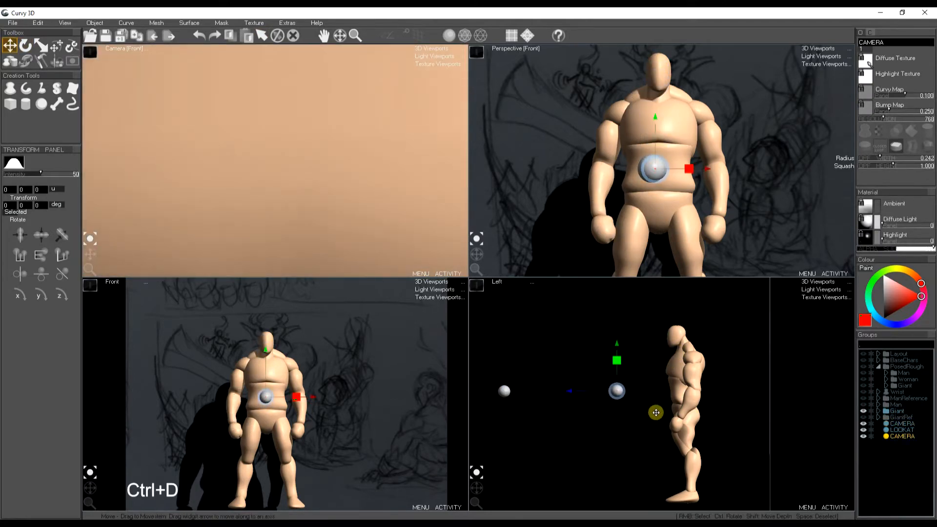
pyautogui.doubleClick(899, 437)
pyautogui.write('FOV')
pyautogui.press('Return')
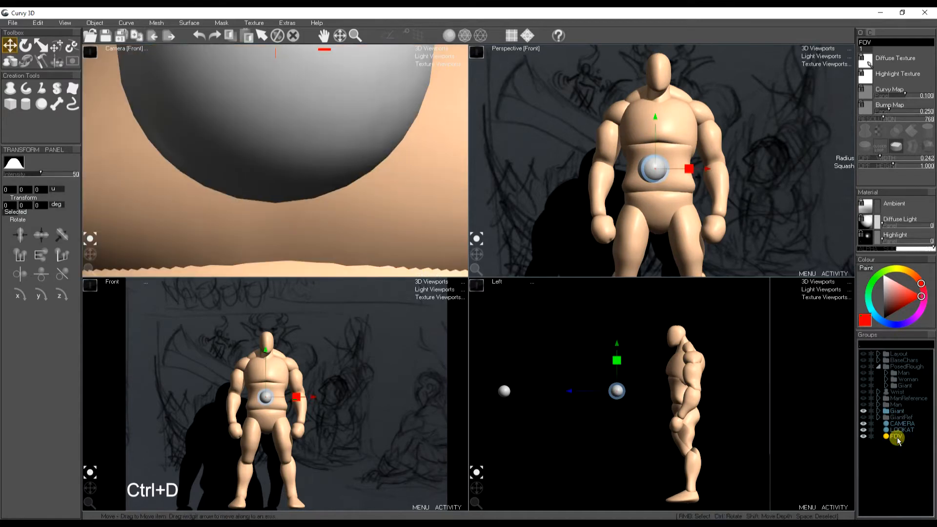
# - Move the FOV sphere to the top of the giant's head to widen the camera's field of view
pyautogui.moveTo(623, 412); pyautogui.dragTo(676, 323)
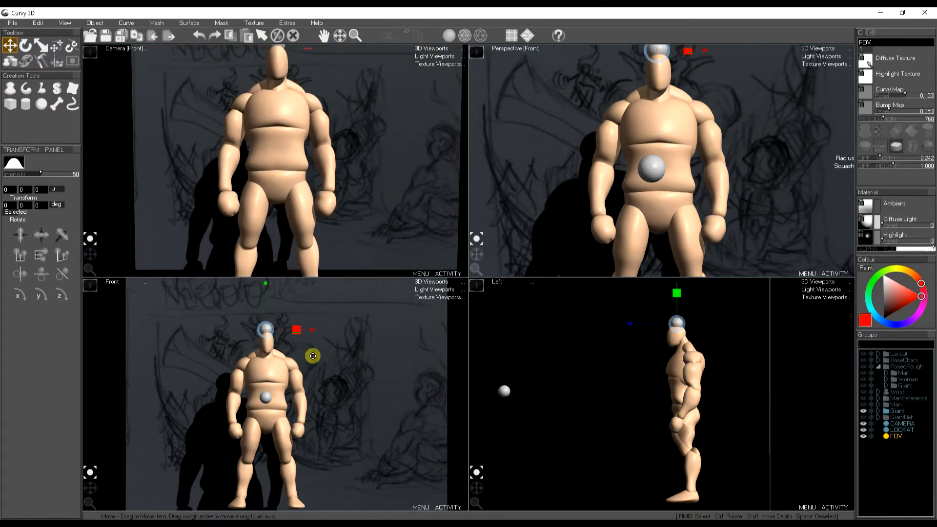
pyautogui.moveTo(311, 329)
pyautogui.mouseDown()
pyautogui.moveTo(263, 329)
pyautogui.moveTo(382, 332)
pyautogui.moveTo(311, 332)
pyautogui.mouseUp()
pyautogui.hotkey('ctrl', 'z')
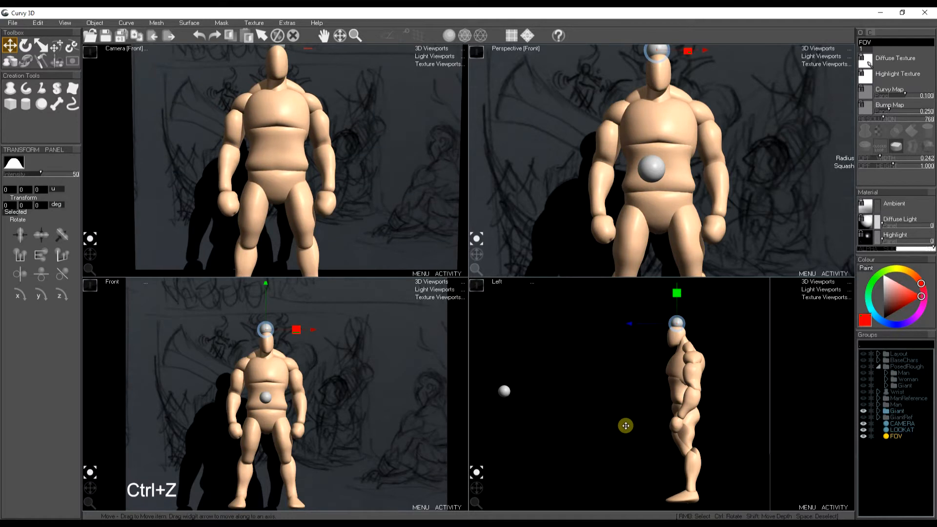
# - Move the LOOKAT sphere slightly forward so it sits in front of the giant's belly
pyautogui.scroll(-2, 655, 407)
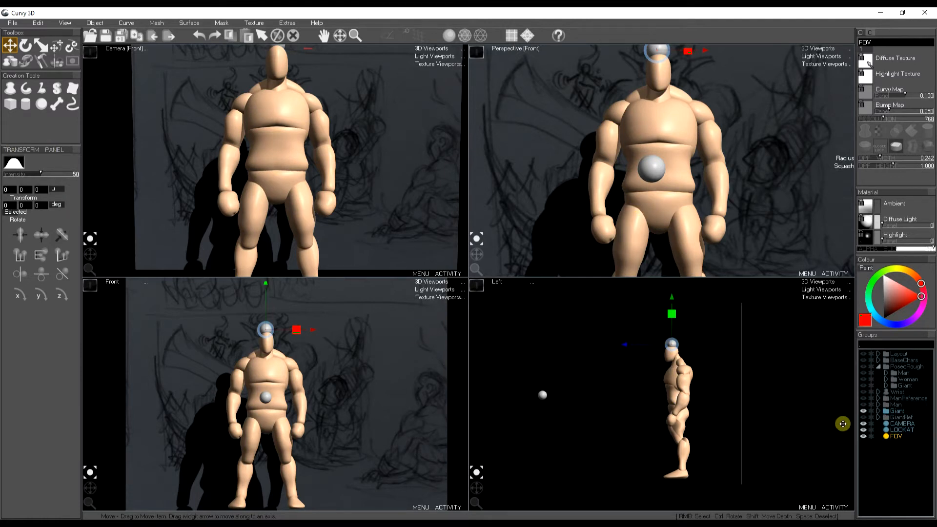
pyautogui.click(900, 430)
pyautogui.moveTo(632, 402)
pyautogui.mouseDown()
pyautogui.moveTo(579, 399)
pyautogui.moveTo(616, 403)
pyautogui.mouseUp()
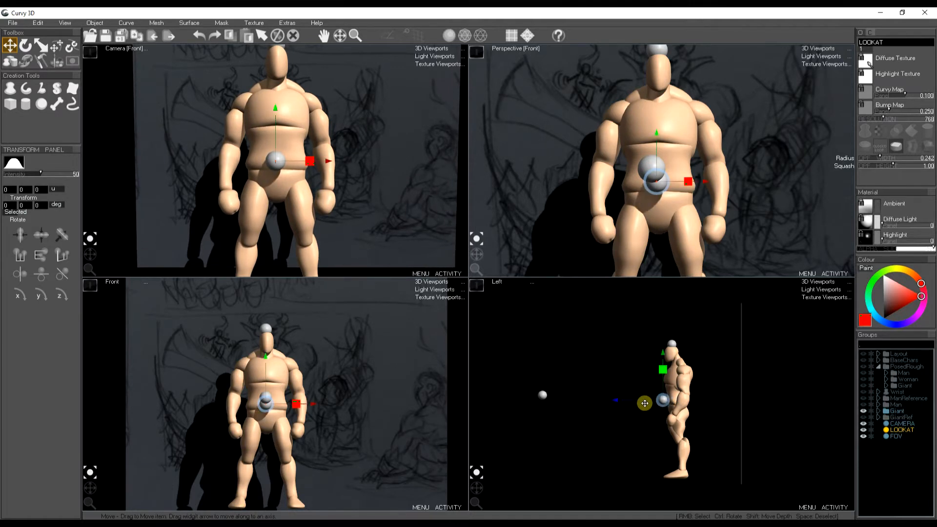
# - Set the diffuse colour of the CAMERA sphere to red, LOOKAT to green and FOV to blue
pyautogui.click(866, 268)
pyautogui.click(870, 293)
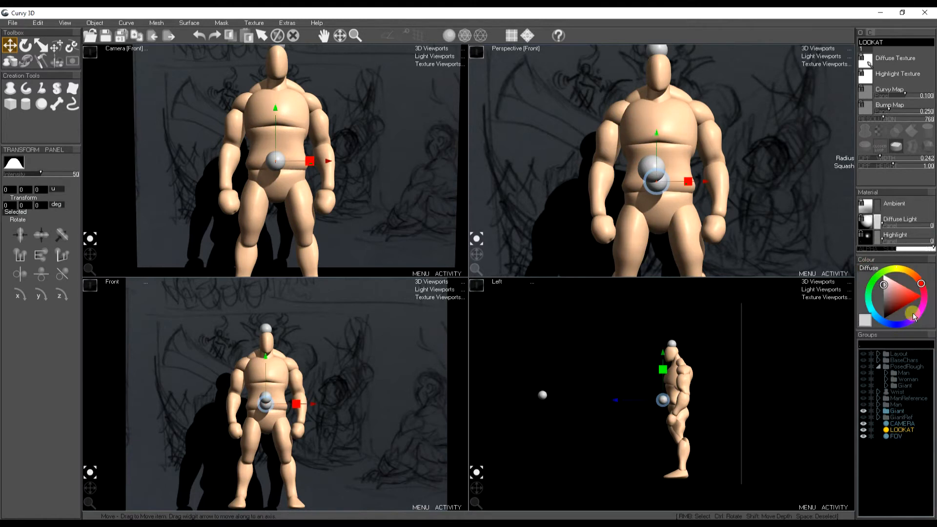
pyautogui.click(900, 423)
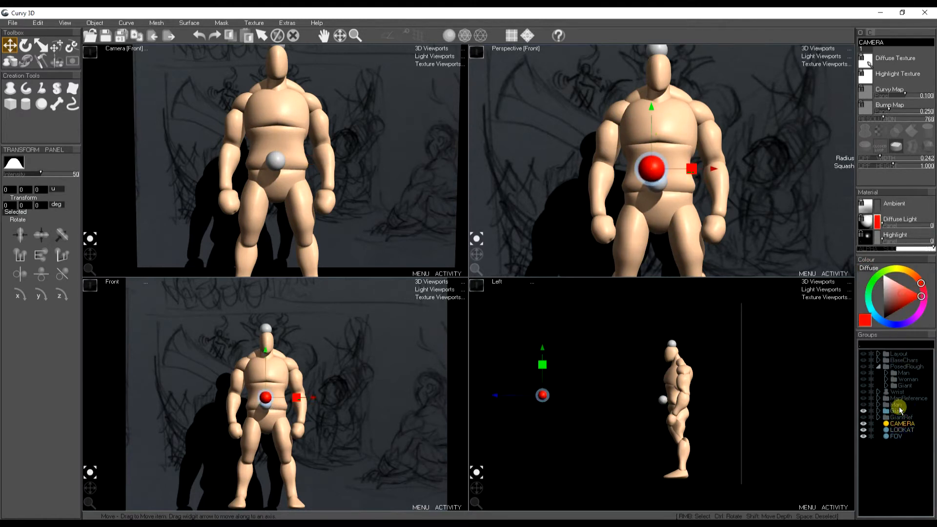
pyautogui.click(900, 430)
pyautogui.click(877, 276)
pyautogui.click(894, 436)
pyautogui.click(886, 323)
pyautogui.moveTo(891, 298); pyautogui.dragTo(934, 296)
pyautogui.press('space')
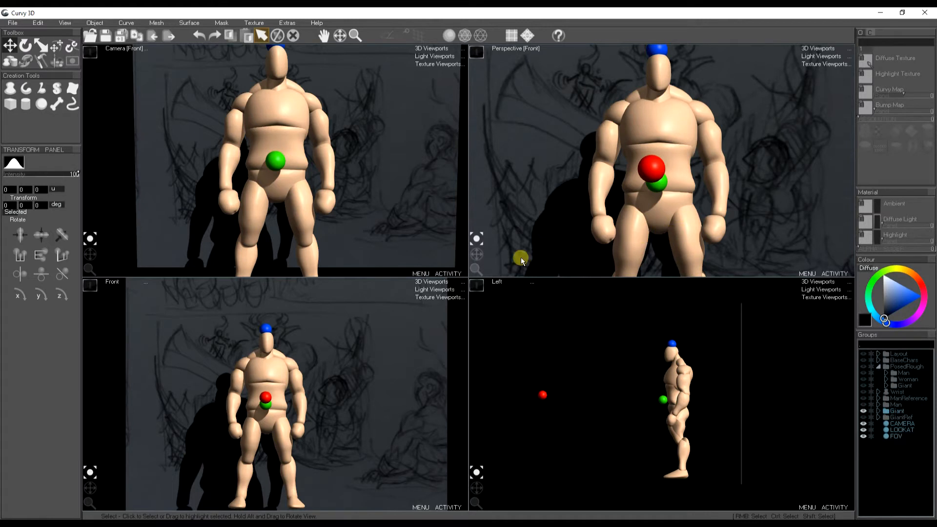
# - Create a cube about 2.19 units in size beside the giant's legs in the Camera view
pyautogui.moveTo(477, 252); pyautogui.dragTo(483, 260)
pyautogui.scroll(-3, 670, 188)
pyautogui.moveTo(691, 223); pyautogui.dragTo(676, 215, button='middle')
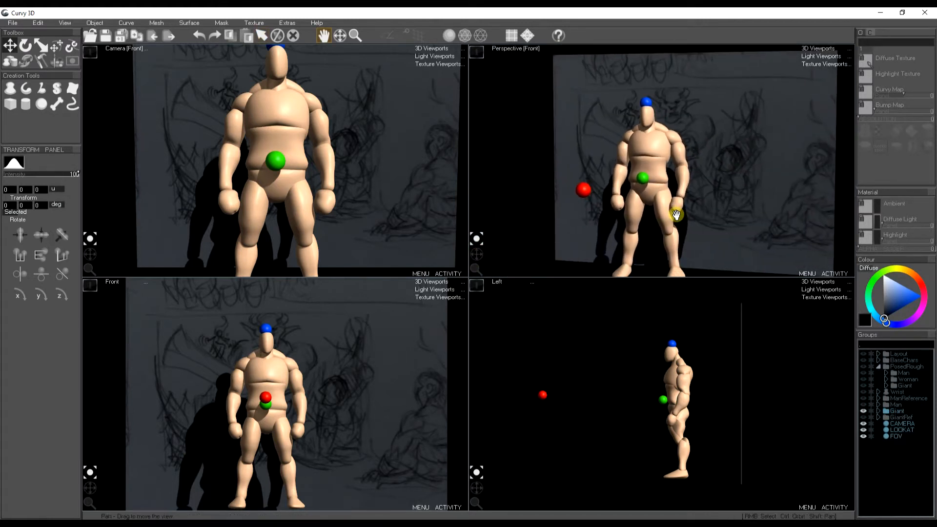
pyautogui.click(9, 100)
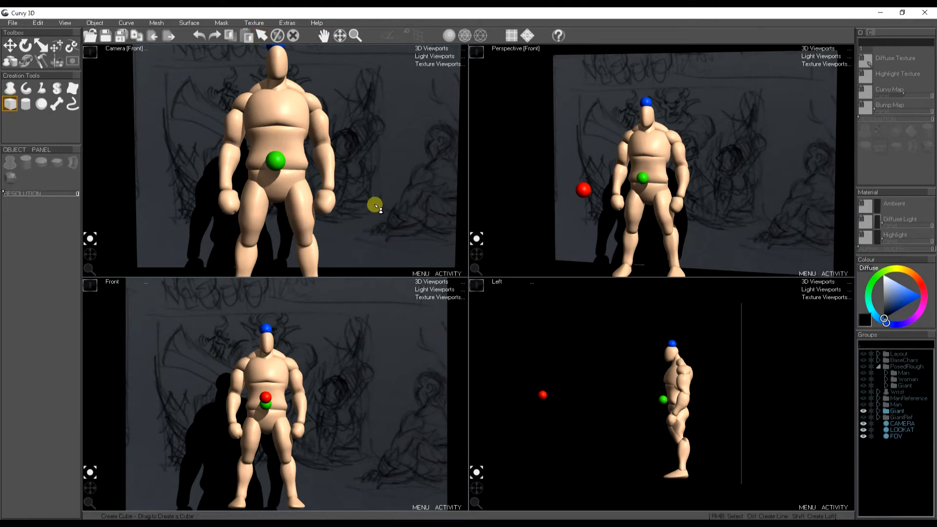
pyautogui.moveTo(368, 180); pyautogui.dragTo(439, 266)
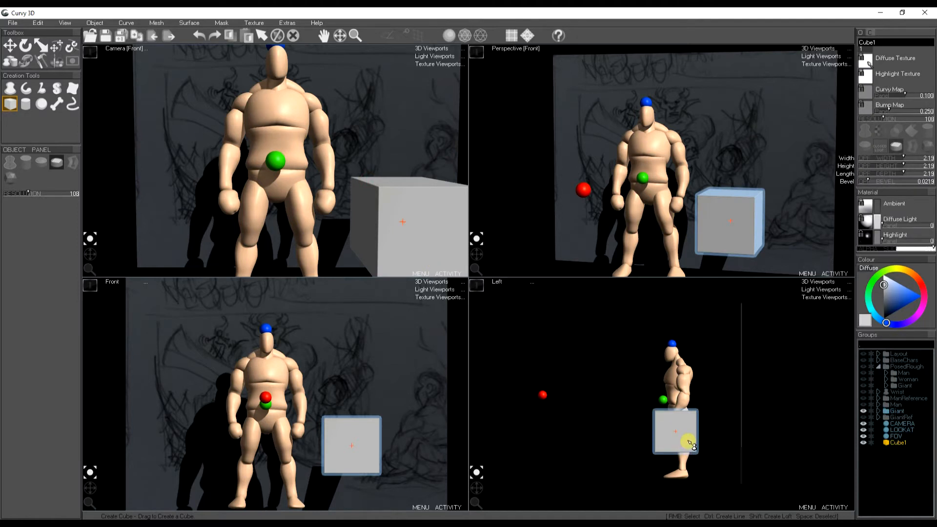
# - Scale the cube down to about 0.723 units and move it in front of the giant's shoulder
pyautogui.press('w')
pyautogui.moveTo(686, 435); pyautogui.dragTo(629, 390)
pyautogui.press('r')
pyautogui.press('w')
pyautogui.moveTo(362, 372); pyautogui.dragTo(244, 333)
pyautogui.press('r')
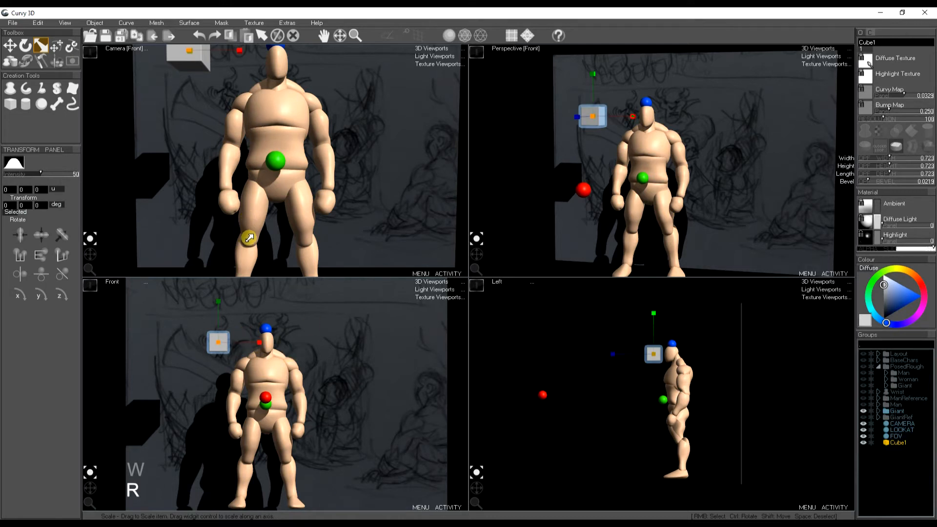
pyautogui.press('w')
pyautogui.moveTo(203, 71); pyautogui.dragTo(230, 102)
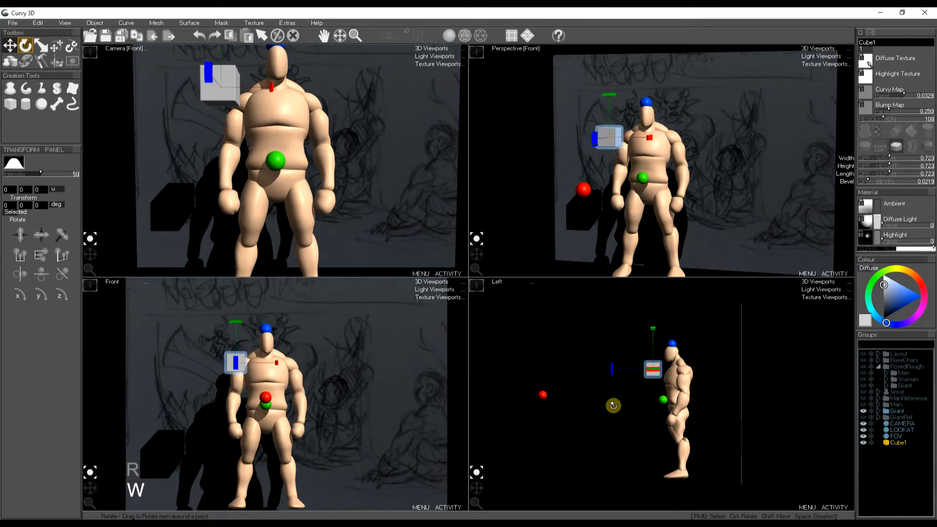
# - Duplicate the cube and move the copy close to the CAMERA sphere, beside the giant's hand in the Camera view
pyautogui.hotkey('ctrl', 'd')
pyautogui.moveTo(652, 385); pyautogui.dragTo(603, 420)
pyautogui.moveTo(174, 211); pyautogui.dragTo(282, 225)
pyautogui.moveTo(607, 421); pyautogui.dragTo(584, 416)
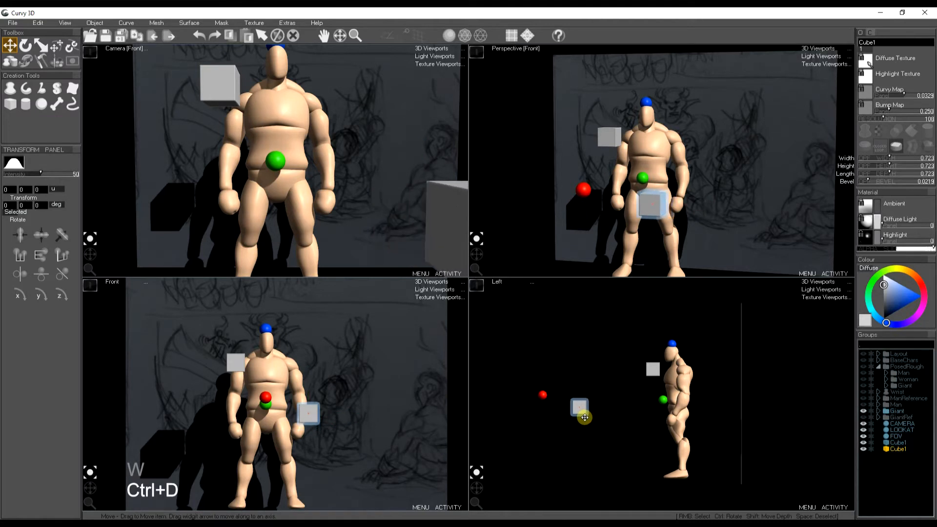
pyautogui.moveTo(450, 229); pyautogui.dragTo(423, 225)
pyautogui.moveTo(427, 221); pyautogui.dragTo(428, 223)
pyautogui.scroll(2, 653, 404)
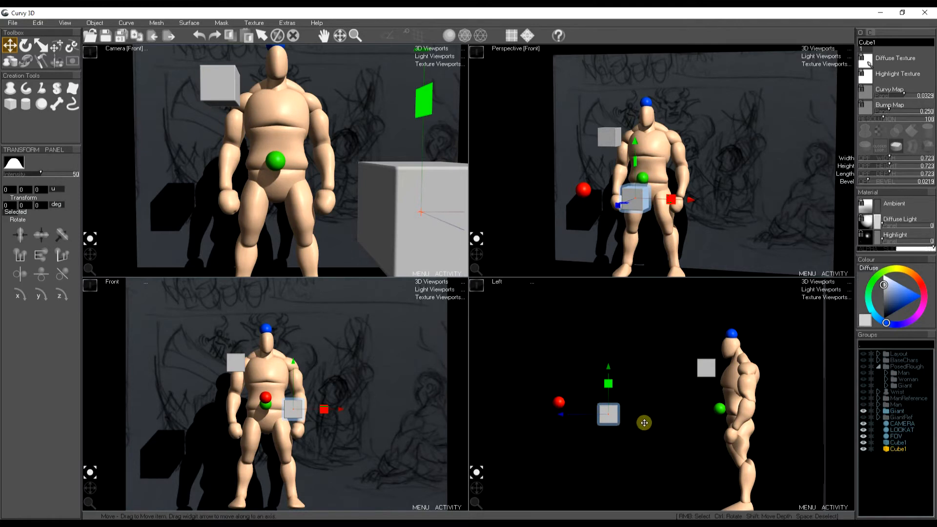
# - Move the CAMERA sphere farther from the giant and back in closer, just past the duplicated cube
pyautogui.click(561, 405)
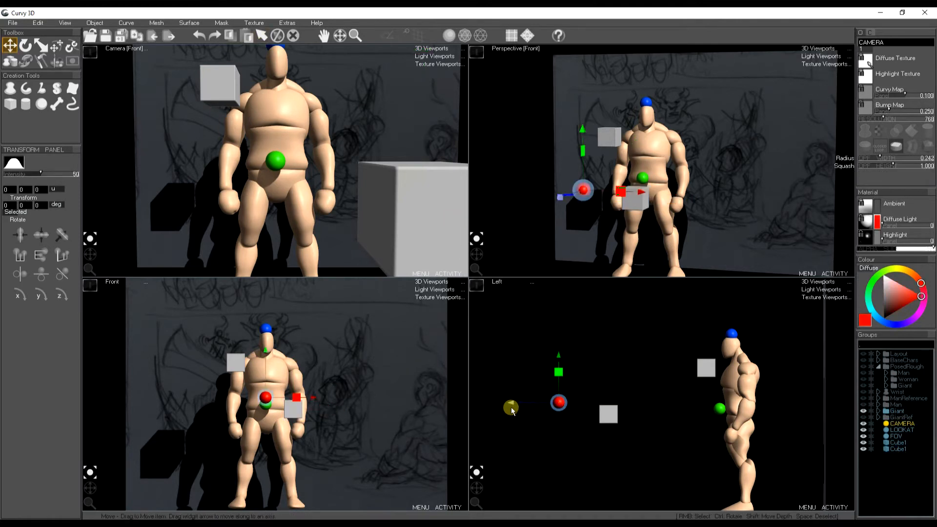
pyautogui.moveTo(511, 405)
pyautogui.mouseDown()
pyautogui.moveTo(619, 400)
pyautogui.moveTo(461, 392)
pyautogui.moveTo(507, 397)
pyautogui.mouseUp()
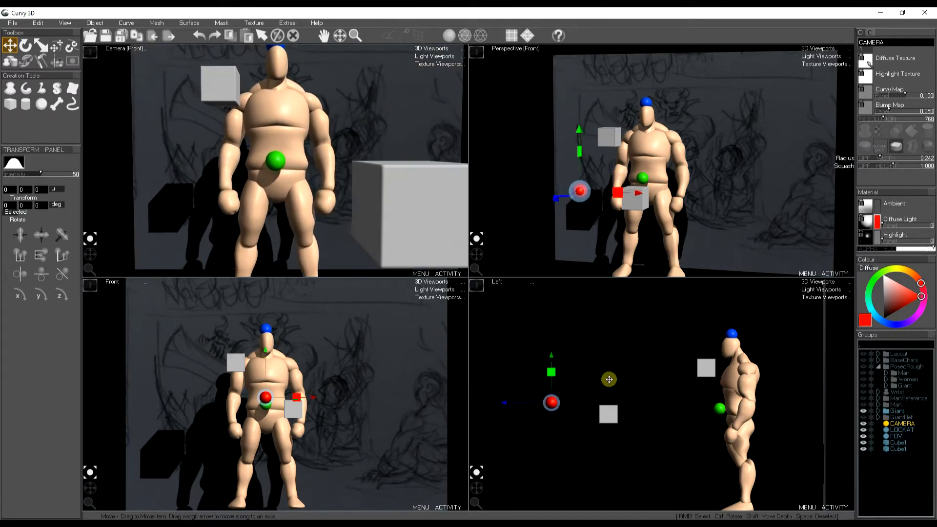
pyautogui.scroll(-6, 603, 395)
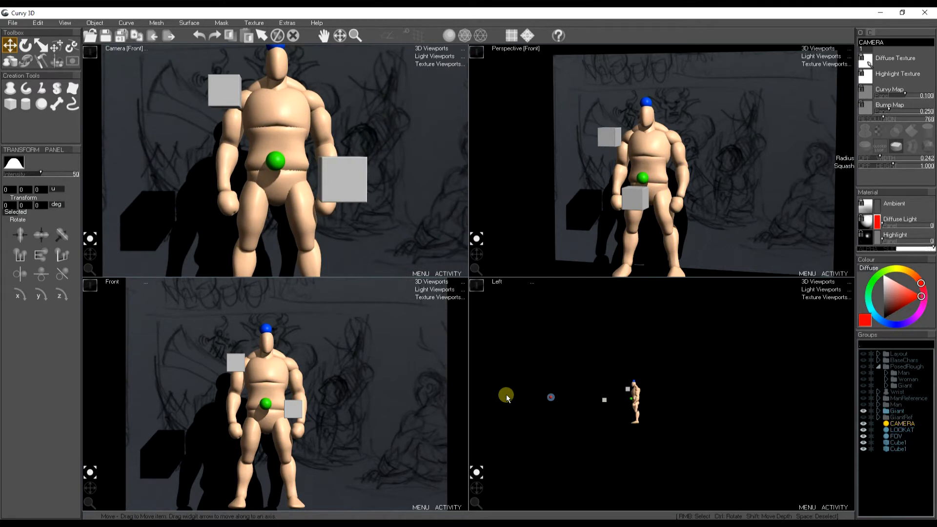
pyautogui.moveTo(506, 396); pyautogui.dragTo(562, 397)
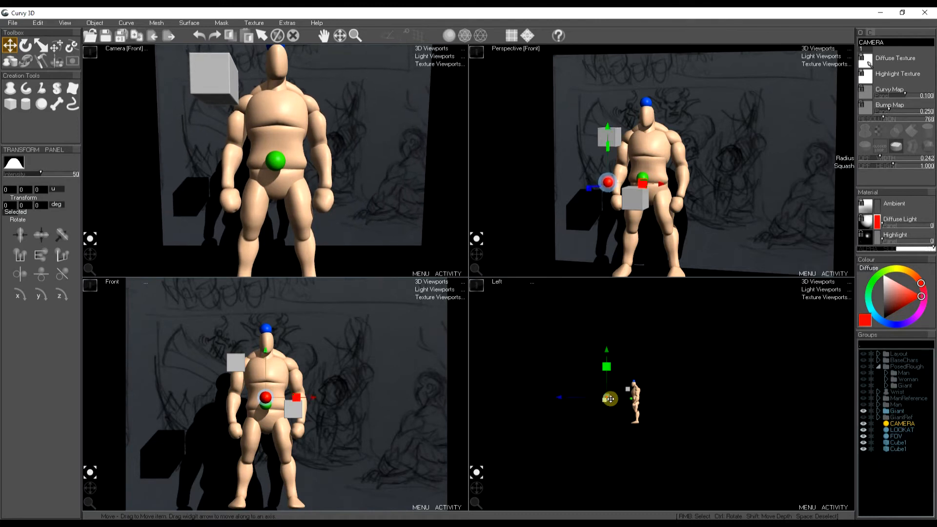
# - Scale both cubes down to about 0.445 units and reposition them between the CAMERA sphere and the giant
pyautogui.scroll(5, 586, 398)
pyautogui.rightClick(553, 402)
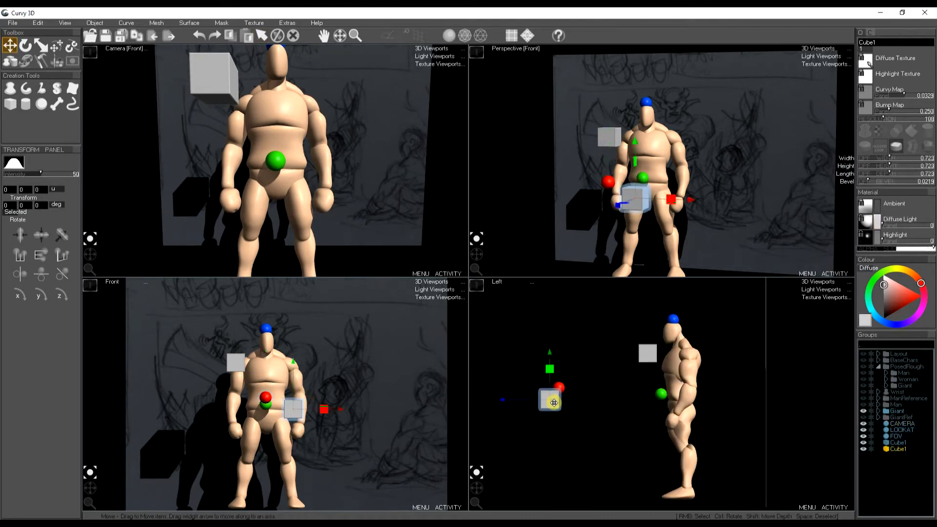
pyautogui.rightClick(648, 352)
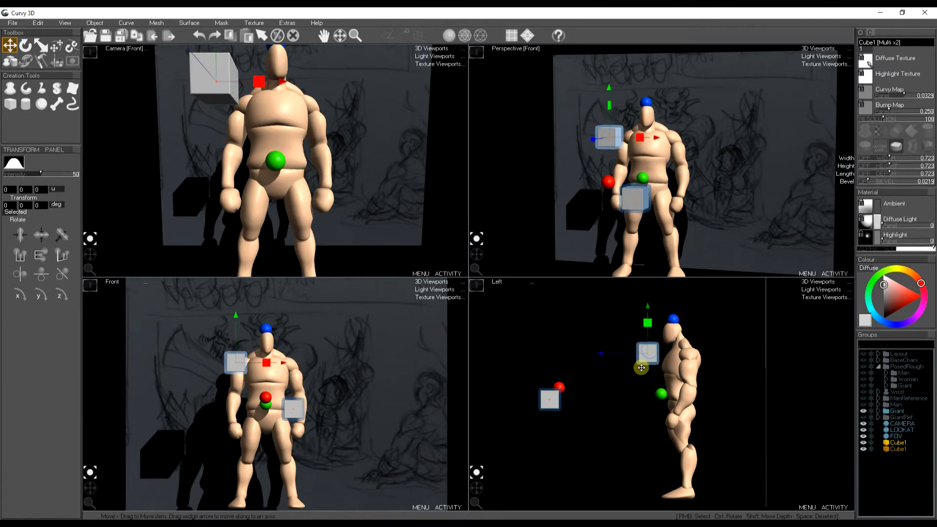
pyautogui.press('e')
pyautogui.press('r')
pyautogui.moveTo(649, 358); pyautogui.dragTo(617, 380)
pyautogui.press('w')
pyautogui.moveTo(230, 97); pyautogui.dragTo(240, 107)
pyautogui.rightClick(353, 175)
pyautogui.moveTo(353, 175); pyautogui.dragTo(371, 188)
pyautogui.press('e')
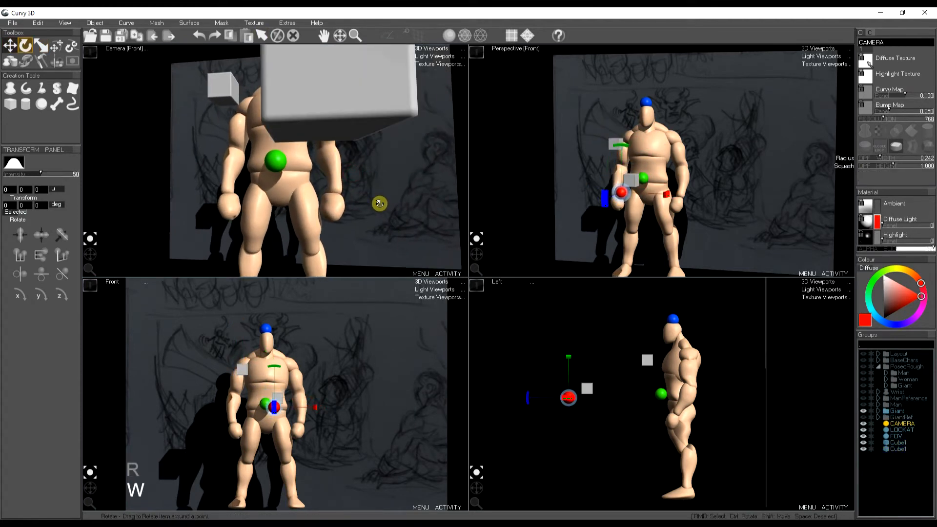
pyautogui.press('w')
pyautogui.hotkey('ctrl', 'z')
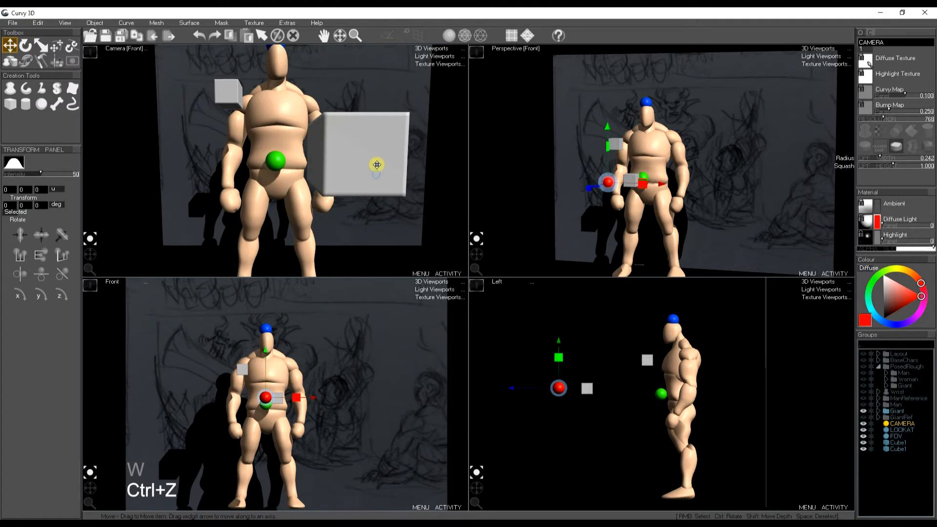
# - Lock the CAMERA, LOOKAT and FOV spheres against selection
pyautogui.rightClick(587, 387)
pyautogui.moveTo(871, 423); pyautogui.dragTo(871, 436)
pyautogui.click(884, 476)
# - Move the near cube beside the giant's legs in the Camera view and enlarge it to about 0.567 units
pyautogui.rightClick(585, 392)
pyautogui.press('w')
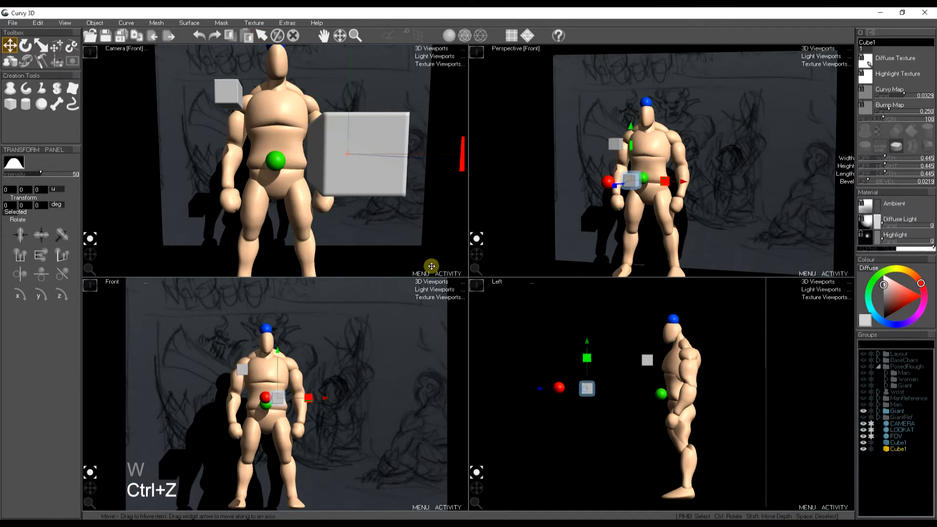
pyautogui.moveTo(358, 174); pyautogui.dragTo(404, 215)
pyautogui.press('r')
pyautogui.press('w')
pyautogui.press('space')
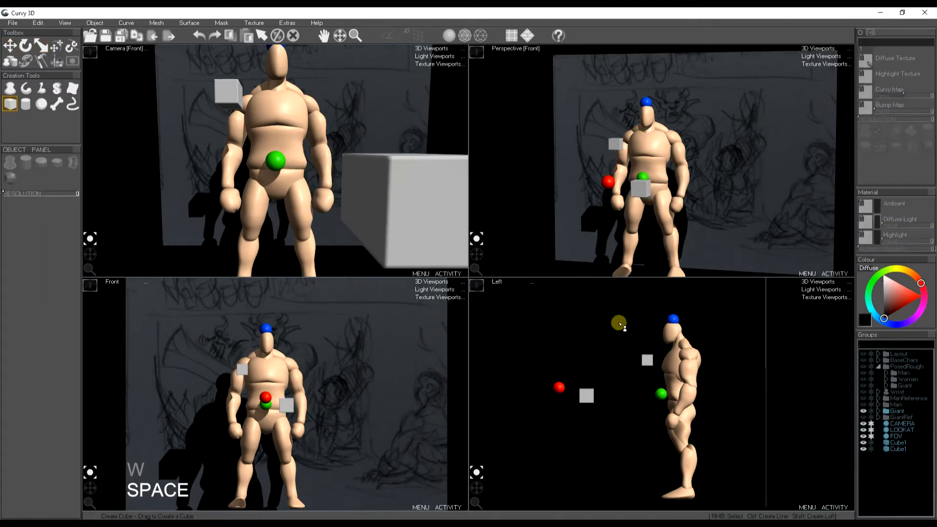
# - Show the Frame object in the Sketches subgroup of the Layout group
pyautogui.click(878, 356)
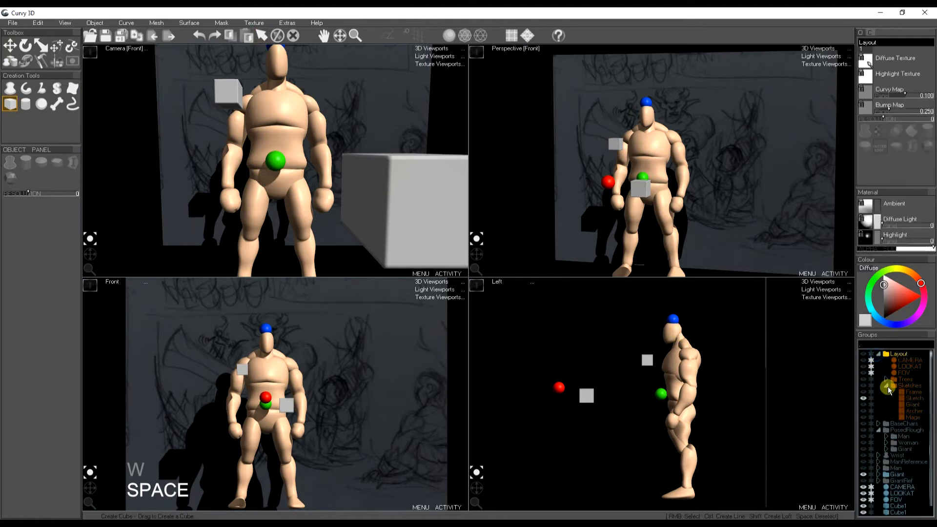
pyautogui.click(864, 392)
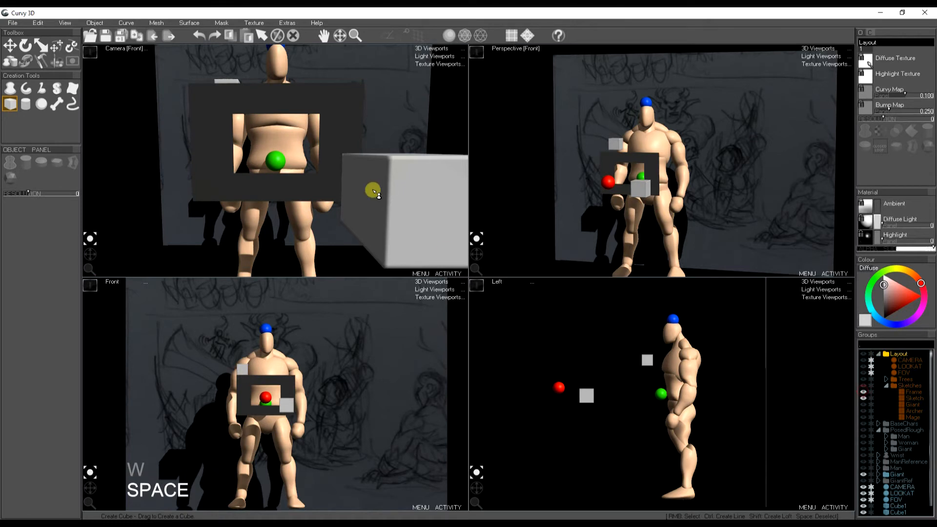
pyautogui.press('r')
pyautogui.moveTo(295, 148)
pyautogui.mouseDown()
pyautogui.moveTo(349, 129)
pyautogui.moveTo(310, 139)
pyautogui.mouseUp()
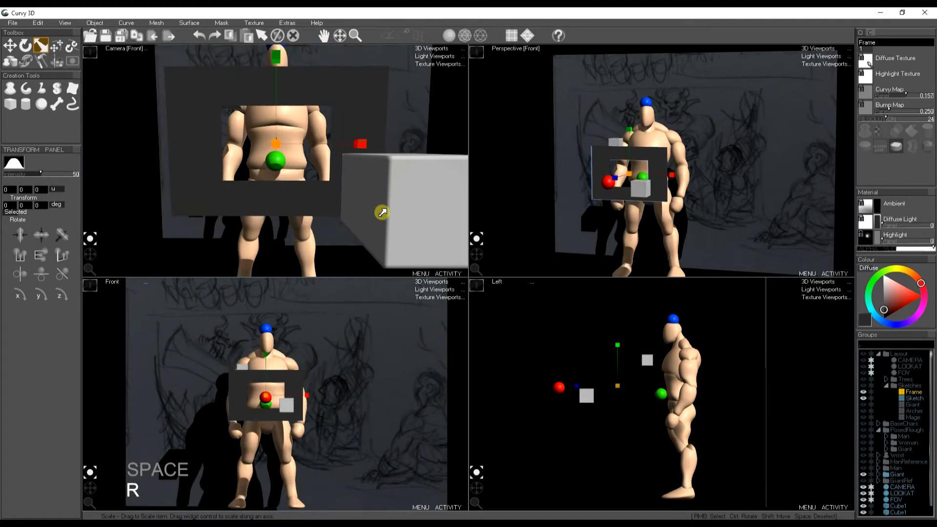
pyautogui.hotkey('ctrl', 'z')
# - Move the Frame close in front of the CAMERA sphere and scale it down until its border surrounds the Camera view
pyautogui.press('e')
pyautogui.press('w')
pyautogui.moveTo(570, 386); pyautogui.dragTo(527, 385)
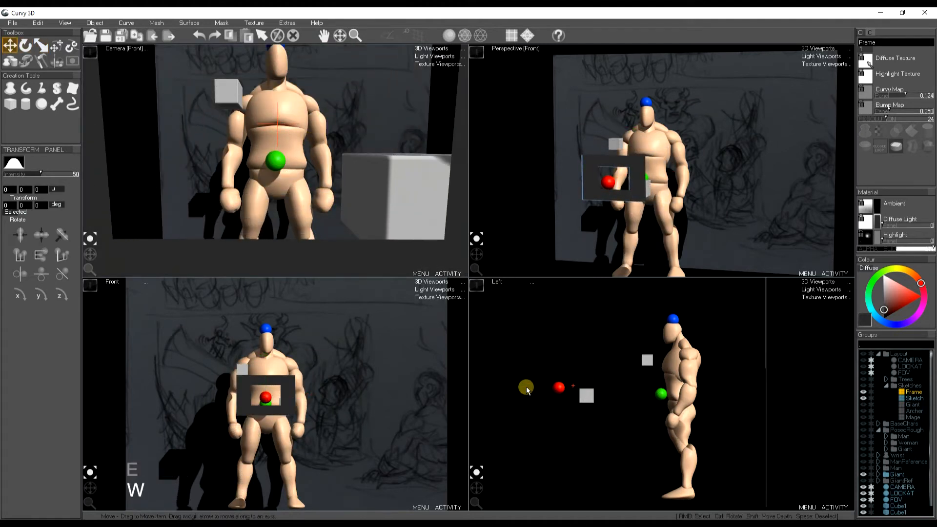
pyautogui.press('r')
pyautogui.moveTo(268, 117)
pyautogui.mouseDown()
pyautogui.moveTo(282, 125)
pyautogui.moveTo(254, 140)
pyautogui.mouseUp()
pyautogui.press('e')
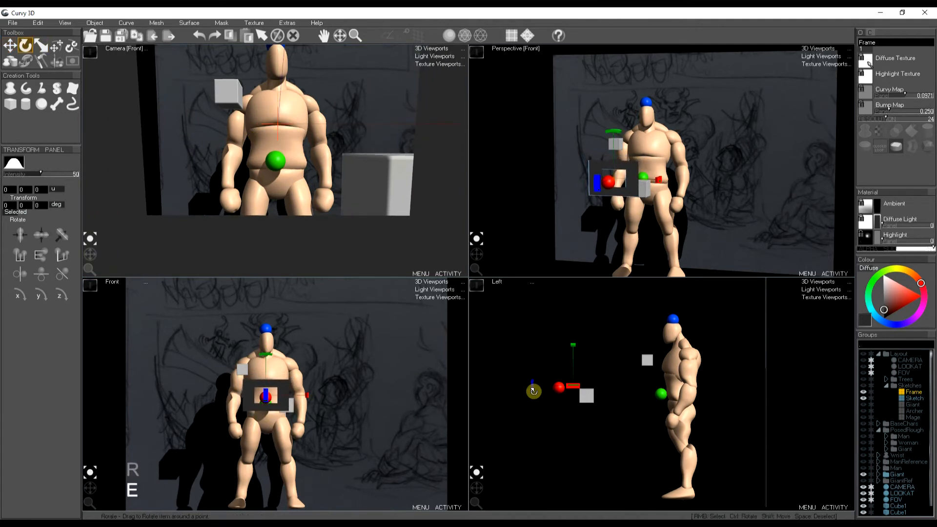
pyautogui.press('w')
pyautogui.press('space')
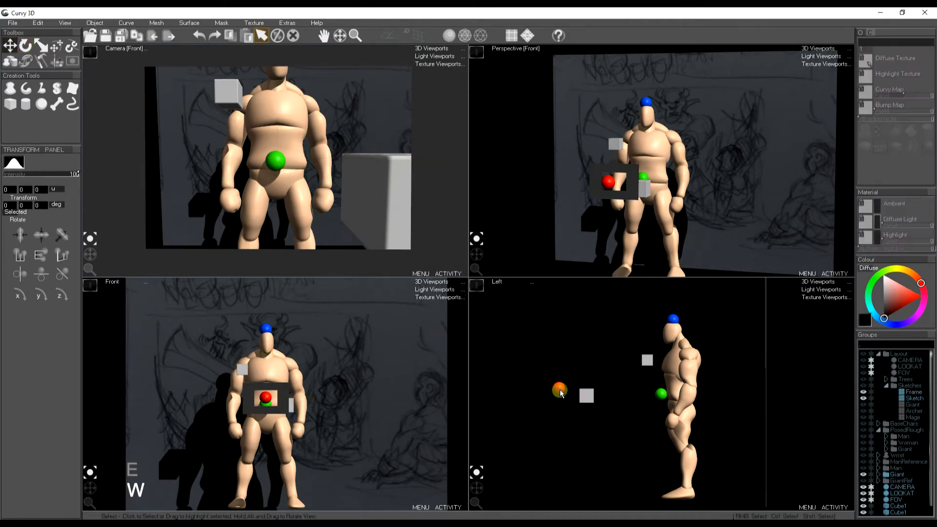
# - Lower the CAMERA sphere slightly
pyautogui.scroll(-2, 902, 463)
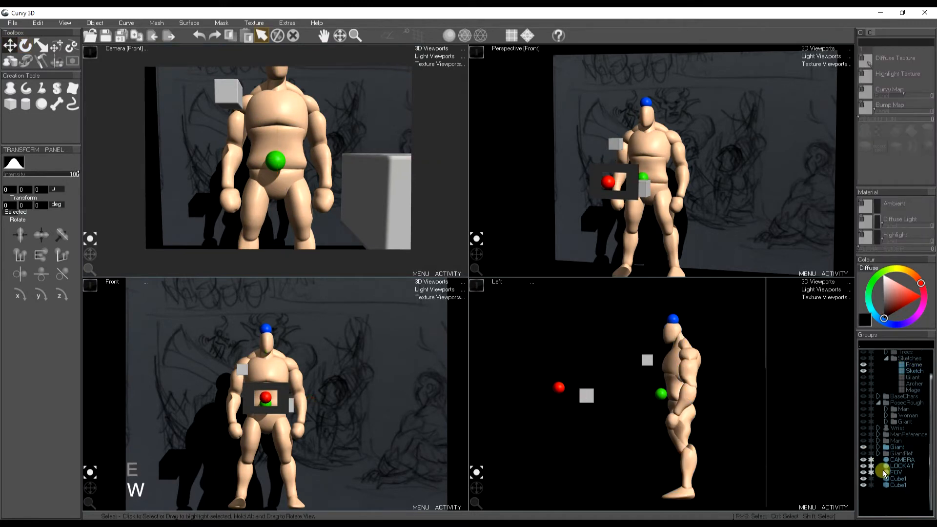
pyautogui.click(902, 459)
pyautogui.moveTo(553, 405); pyautogui.dragTo(556, 410)
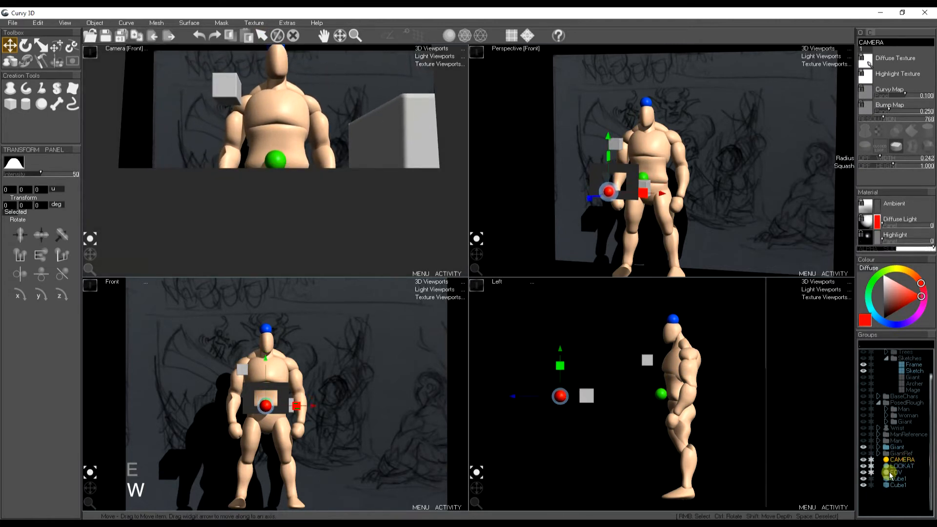
# - Lower the Frame to the CAMERA sphere's height and tilt it to line up with the camera's line of sight
pyautogui.click(913, 366)
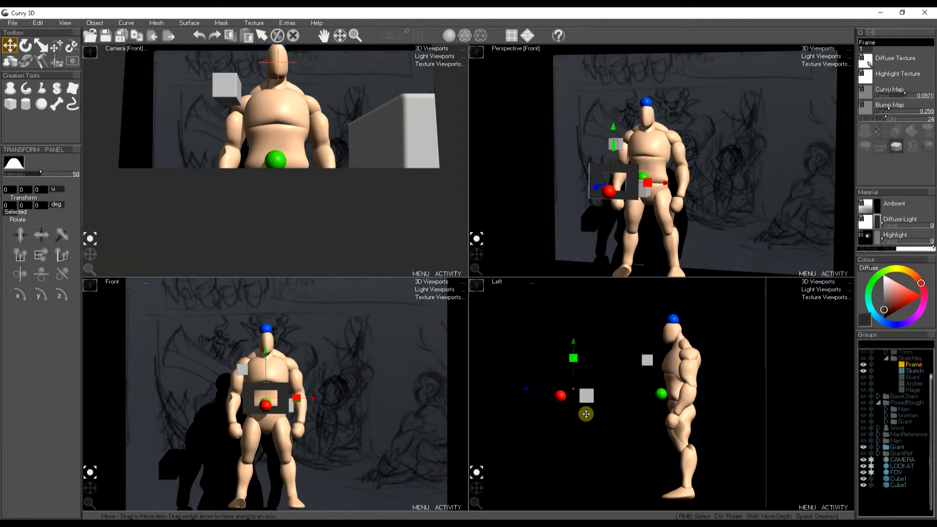
pyautogui.press('e')
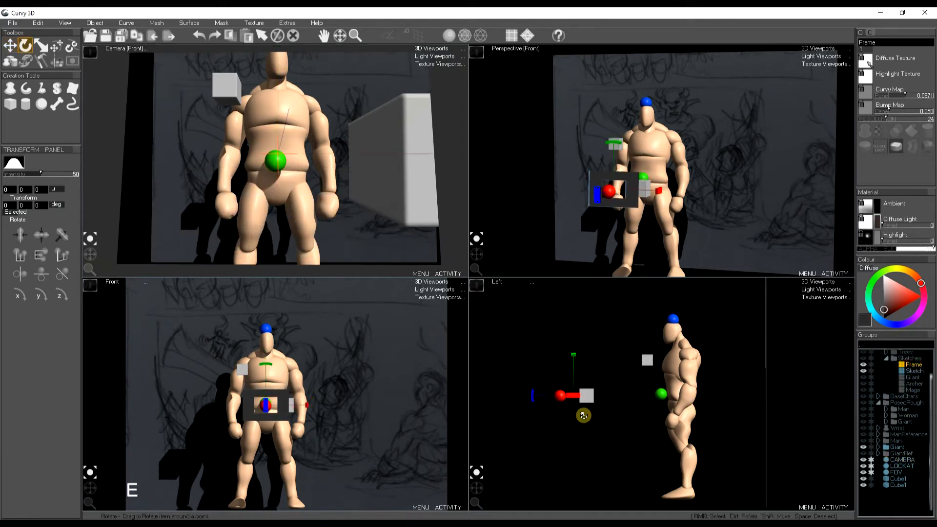
pyautogui.moveTo(533, 396); pyautogui.dragTo(534, 407)
# - Move the near cube down into the frame's lower corner in the Camera view
pyautogui.rightClick(386, 179)
pyautogui.press('w')
pyautogui.moveTo(409, 184)
pyautogui.mouseDown()
pyautogui.moveTo(410, 203)
pyautogui.moveTo(409, 183)
pyautogui.mouseUp()
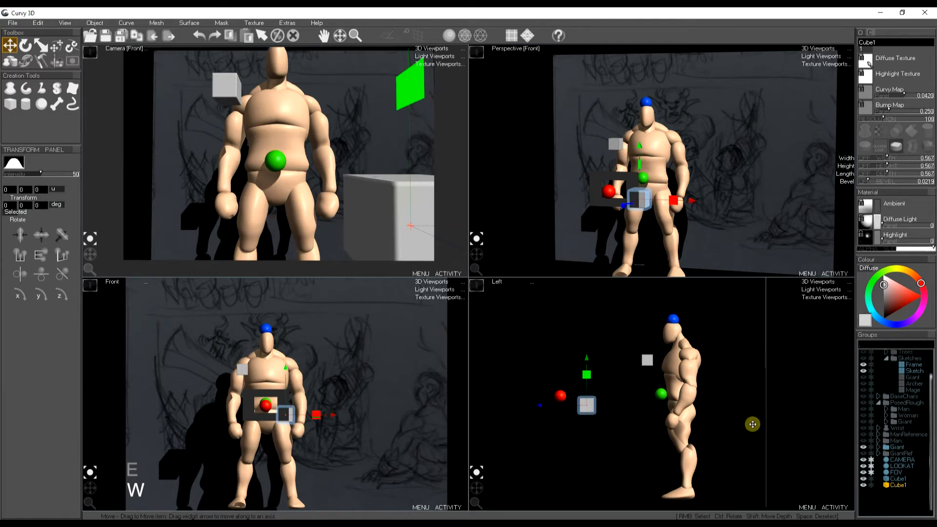
pyautogui.press('space')
# - Lower the Giant group so the whole head fits inside the frame in the Camera view
pyautogui.click(896, 448)
pyautogui.press('w')
pyautogui.moveTo(310, 188); pyautogui.dragTo(295, 160)
pyautogui.press('space')
pyautogui.press('space')
# - Enlarge the Sketch plane behind the giant to fill the frame and shift it to line up in the Camera view
pyautogui.click(766, 385)
pyautogui.press('r')
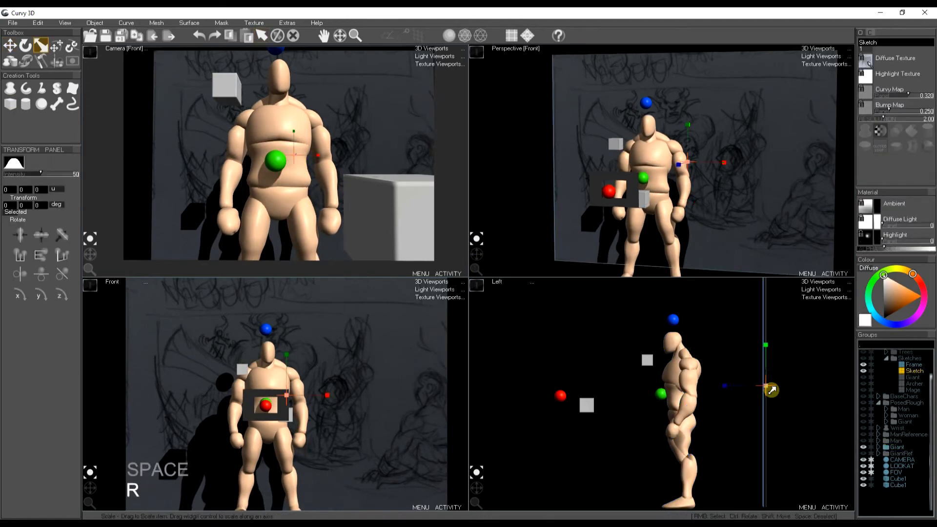
pyautogui.moveTo(767, 389); pyautogui.dragTo(800, 384)
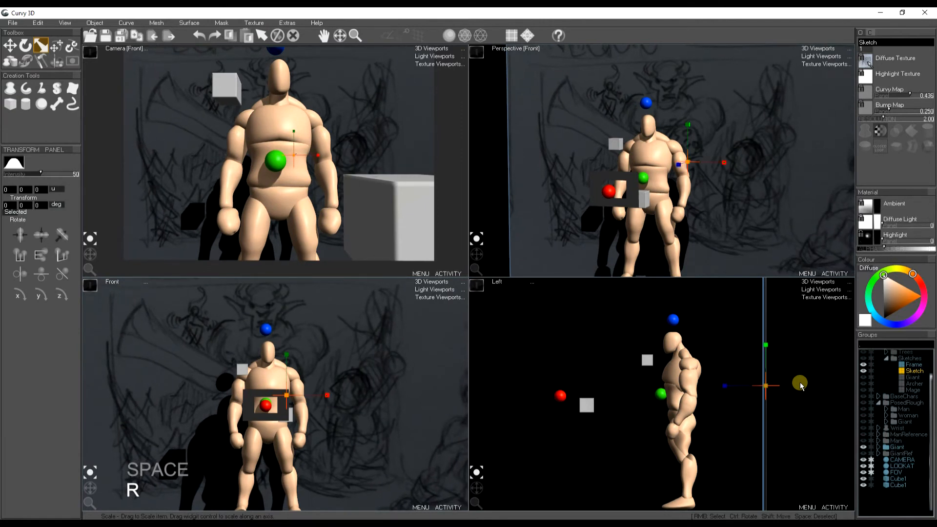
pyautogui.moveTo(766, 389)
pyautogui.mouseDown()
pyautogui.moveTo(777, 383)
pyautogui.moveTo(775, 396)
pyautogui.mouseUp()
pyautogui.press('w')
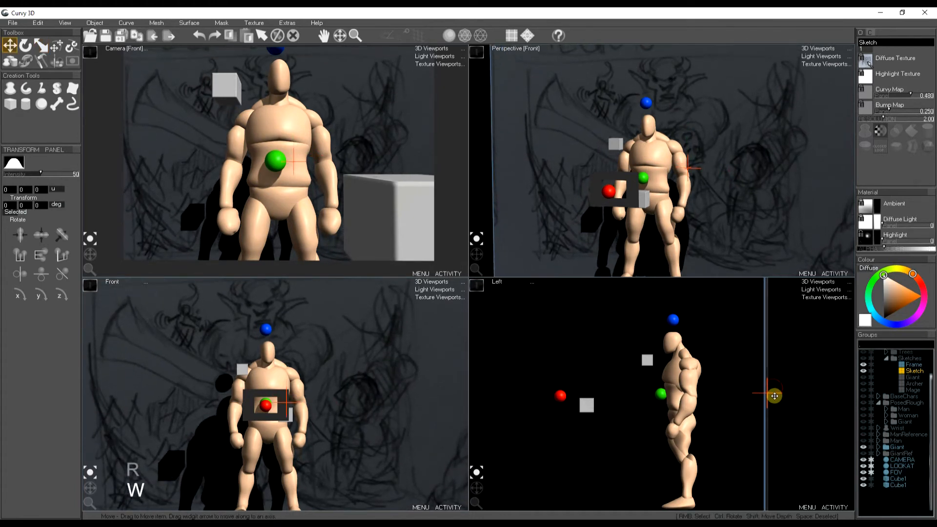
pyautogui.moveTo(379, 133); pyautogui.dragTo(384, 132)
pyautogui.press('space')
# - Hide both cubes
pyautogui.rightClick(391, 227)
pyautogui.press('h')
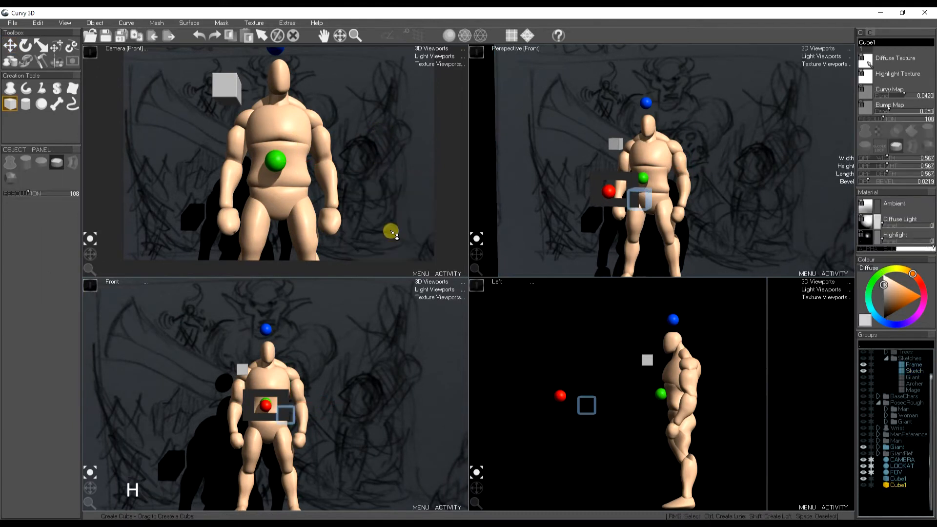
pyautogui.rightClick(229, 87)
pyautogui.press('h')
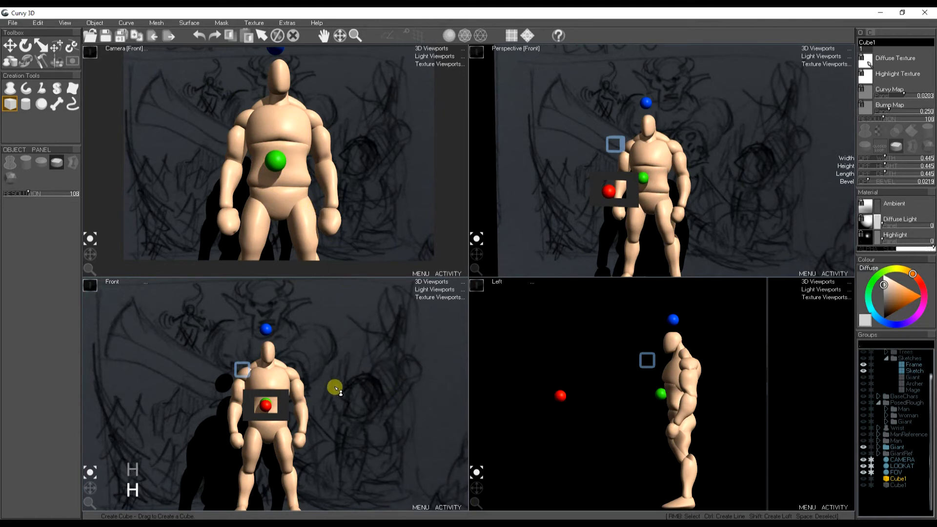
pyautogui.moveTo(664, 380); pyautogui.dragTo(695, 397, button='middle')
pyautogui.scroll(5, 717, 400)
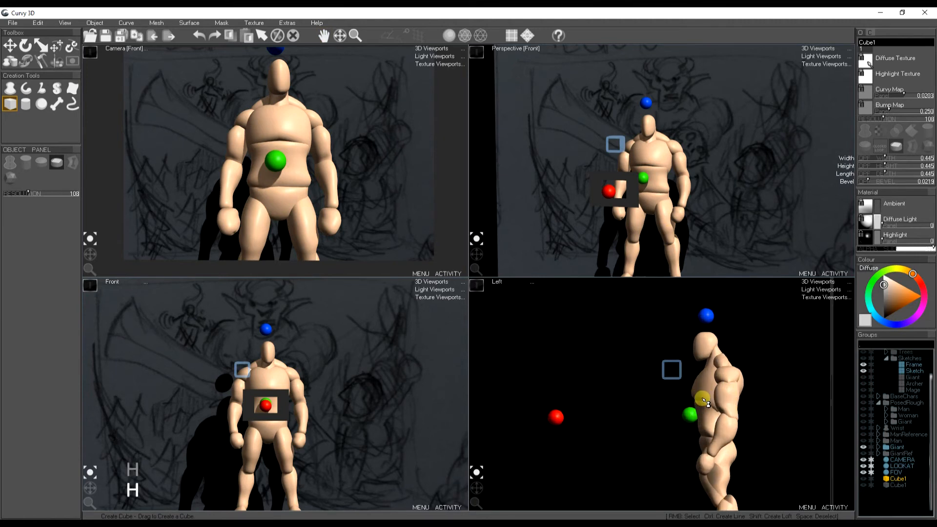
pyautogui.moveTo(720, 410); pyautogui.dragTo(731, 413)
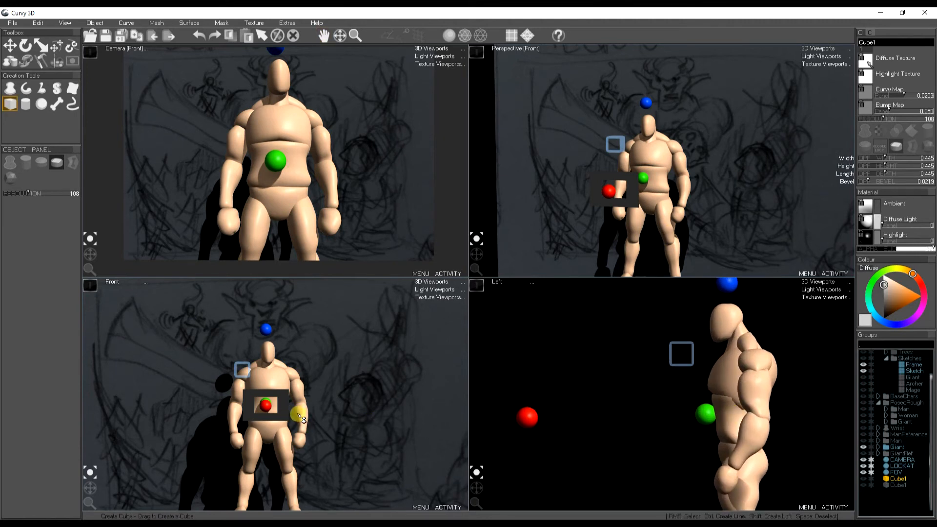
pyautogui.scroll(4, 299, 415)
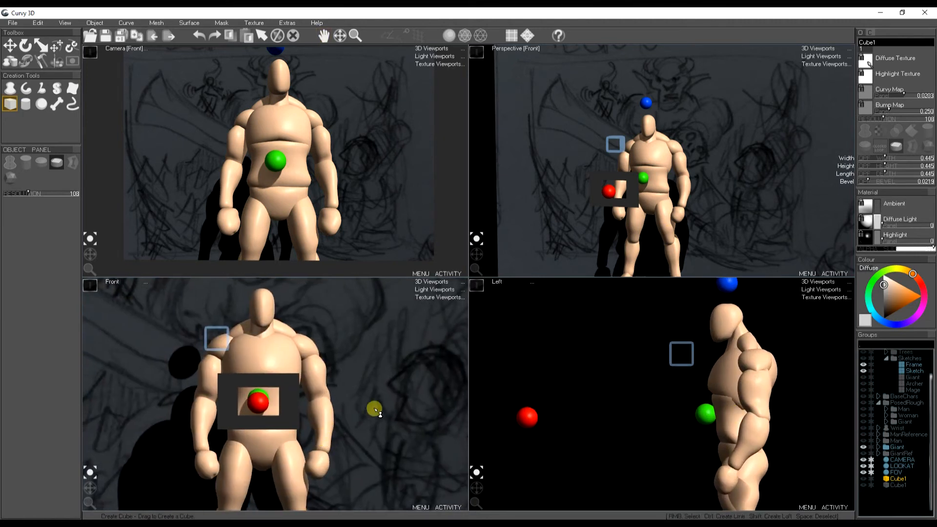
pyautogui.click(901, 446)
pyautogui.press('w')
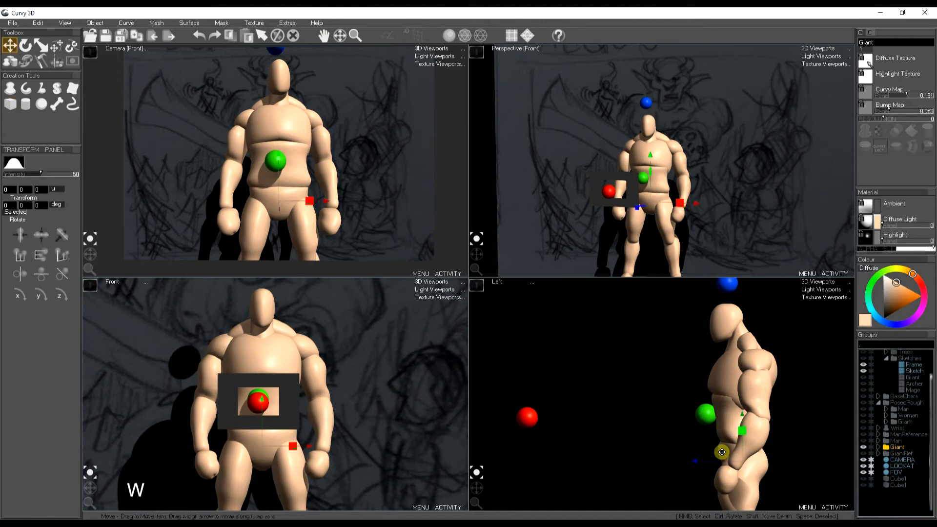
# - Make the CAMERA, LOOKAT and FOV spheres fully transparent
pyautogui.click(901, 461)
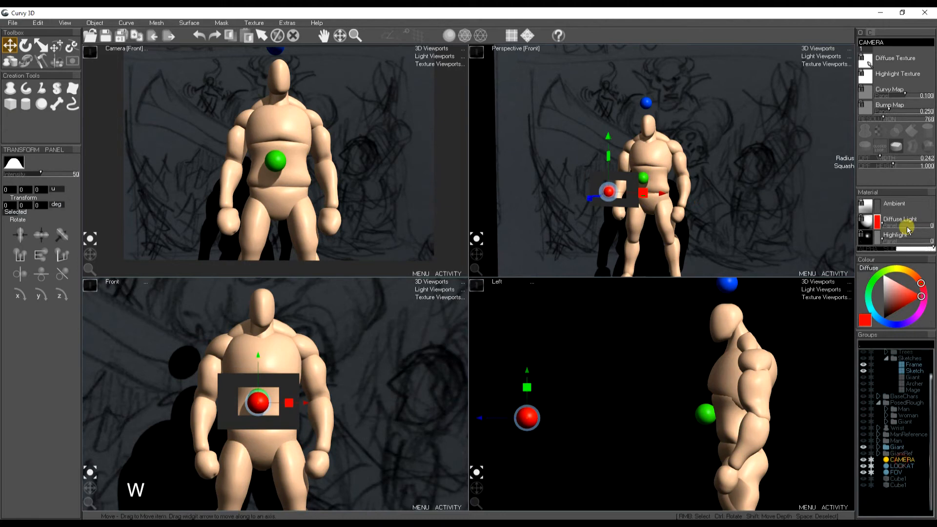
pyautogui.click(884, 250)
pyautogui.click(898, 467)
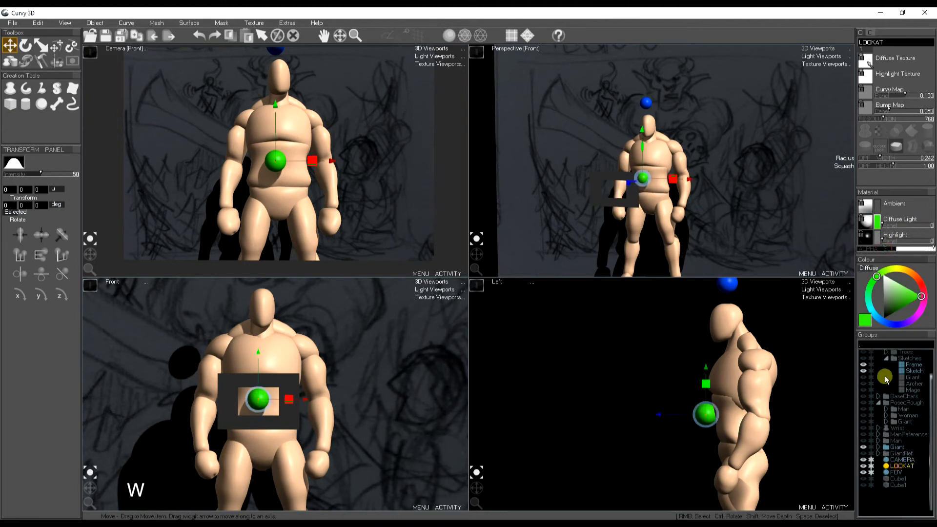
pyautogui.click(881, 251)
pyautogui.click(895, 473)
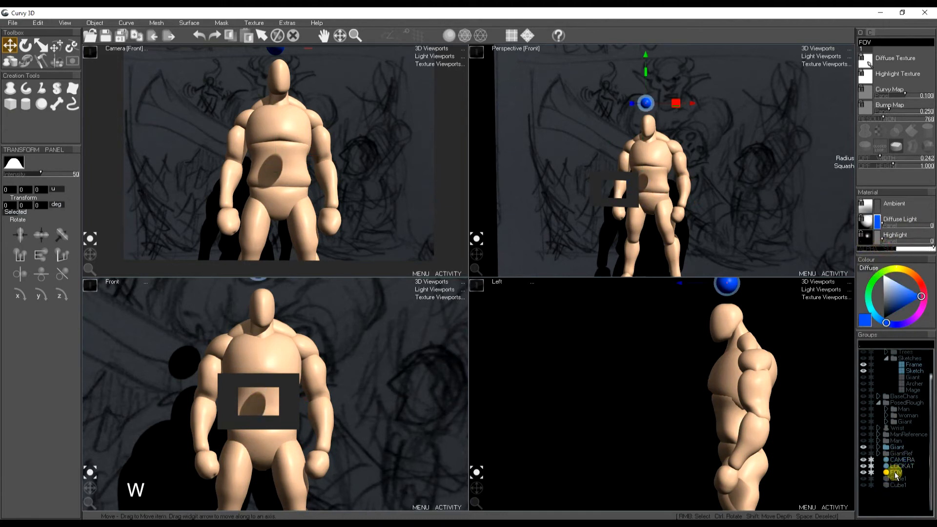
pyautogui.click(883, 251)
pyautogui.click(894, 499)
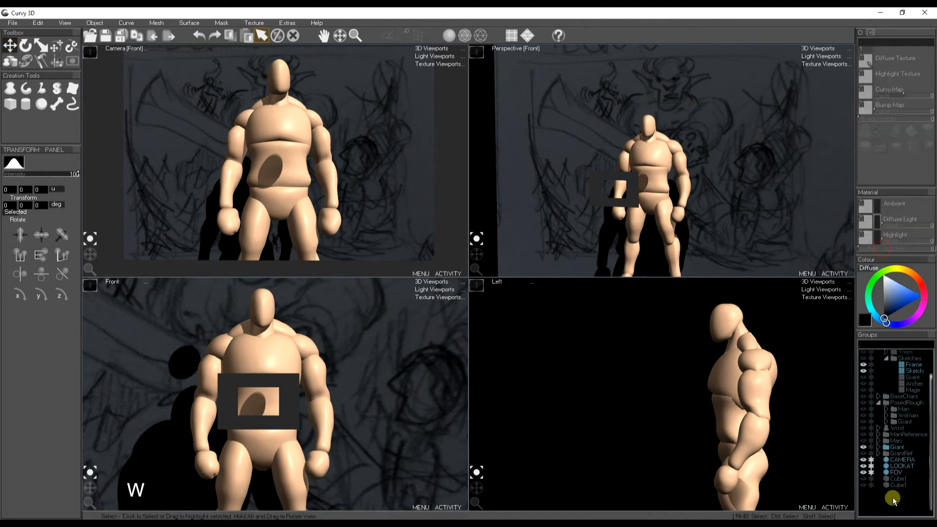
# - Group the CAMERA, LOOKAT and FOV spheres under the name View and collapse the group
pyautogui.click(897, 460)
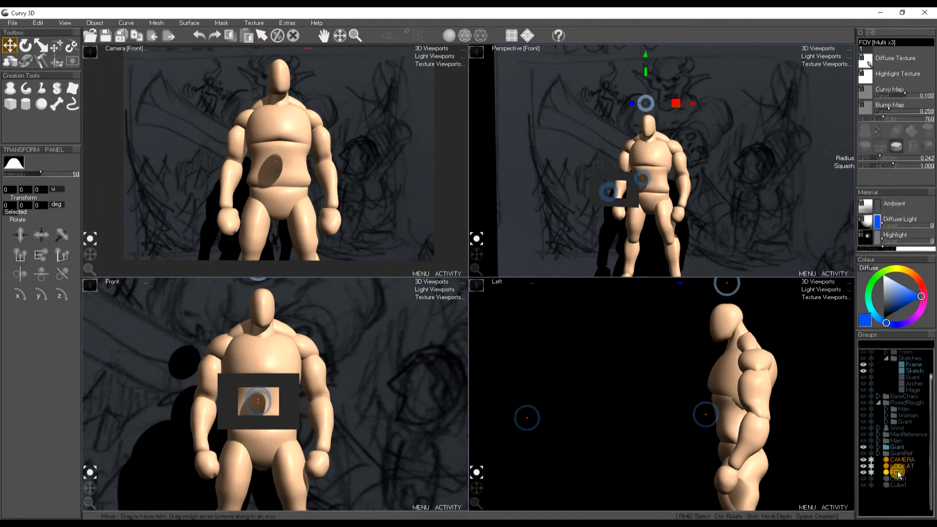
pyautogui.hotkey('ctrl', 'g')
pyautogui.write('View')
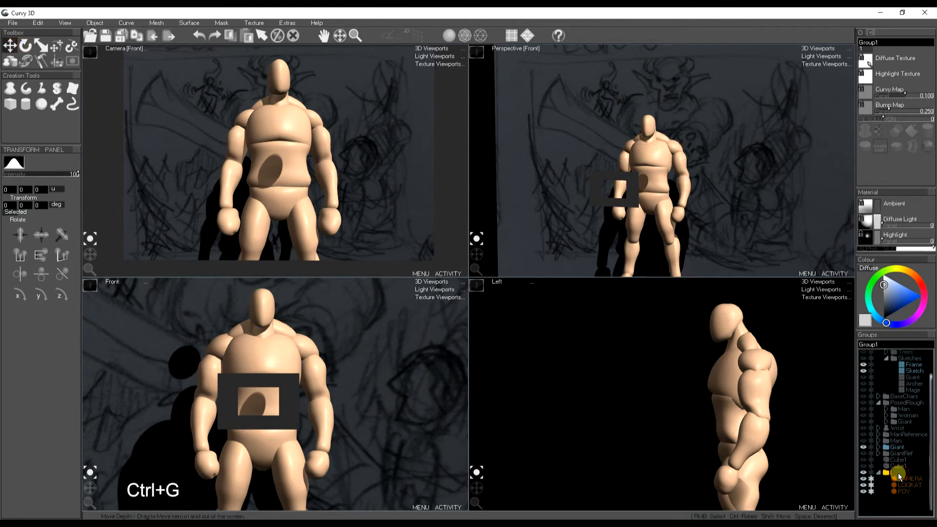
pyautogui.click(878, 472)
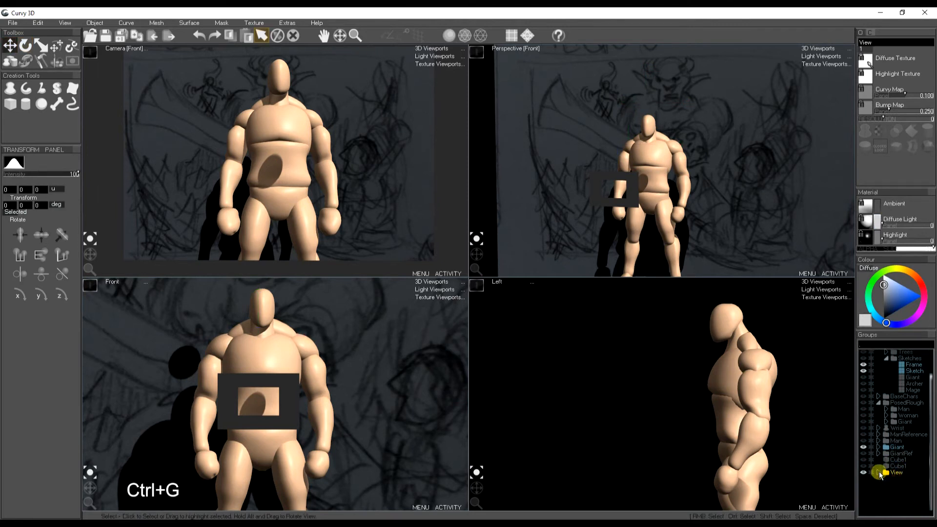
pyautogui.click(863, 473)
pyautogui.click(900, 493)
pyautogui.click(863, 473)
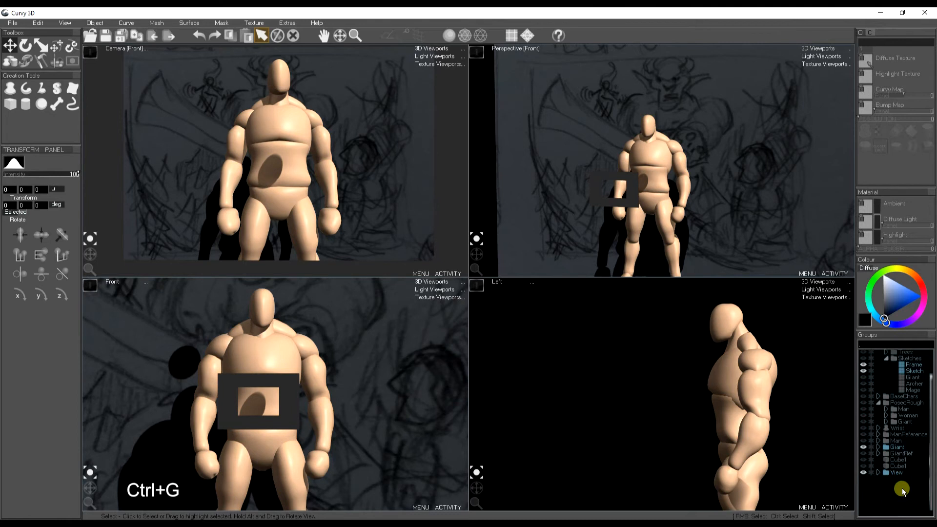
# - Rotate the Giant group so its left shoulder turns toward the camera in the Camera view
pyautogui.click(896, 449)
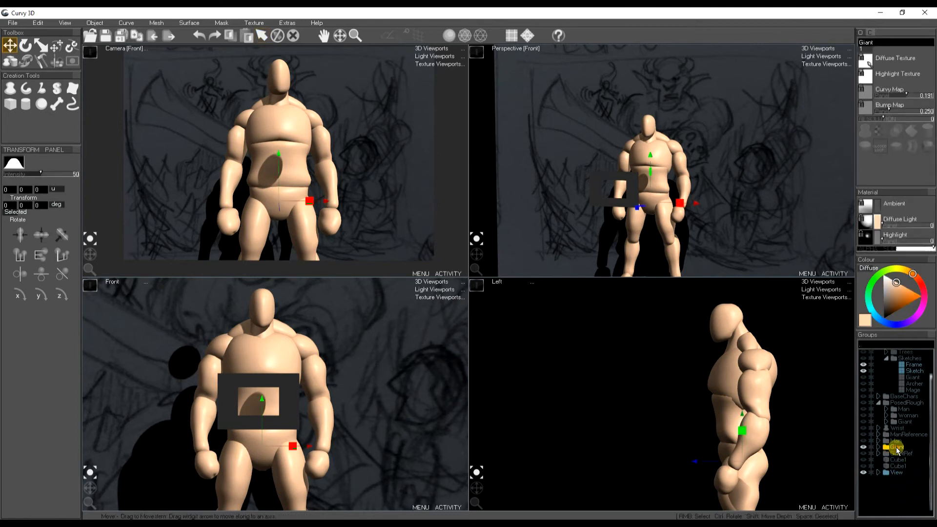
pyautogui.press('e')
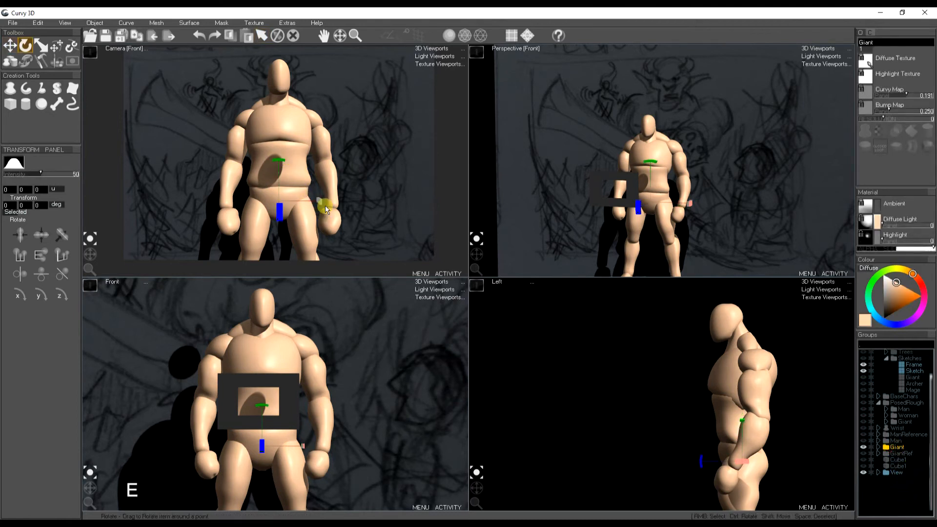
pyautogui.moveTo(314, 201); pyautogui.dragTo(300, 208)
# - Set the Perspective viewport to look from the left and swing the giant's left upper arm forward
pyautogui.rightClick(732, 395)
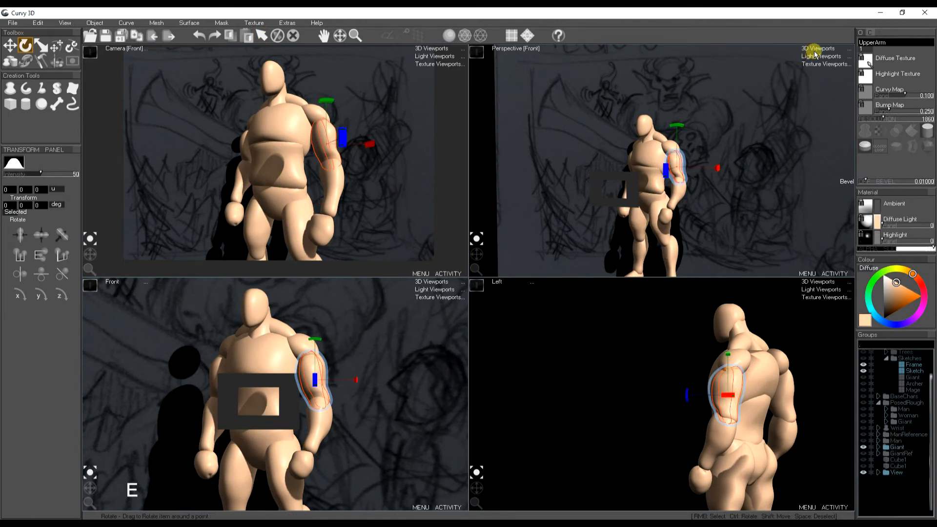
pyautogui.moveTo(476, 254); pyautogui.dragTo(476, 254)
pyautogui.scroll(3, 661, 176)
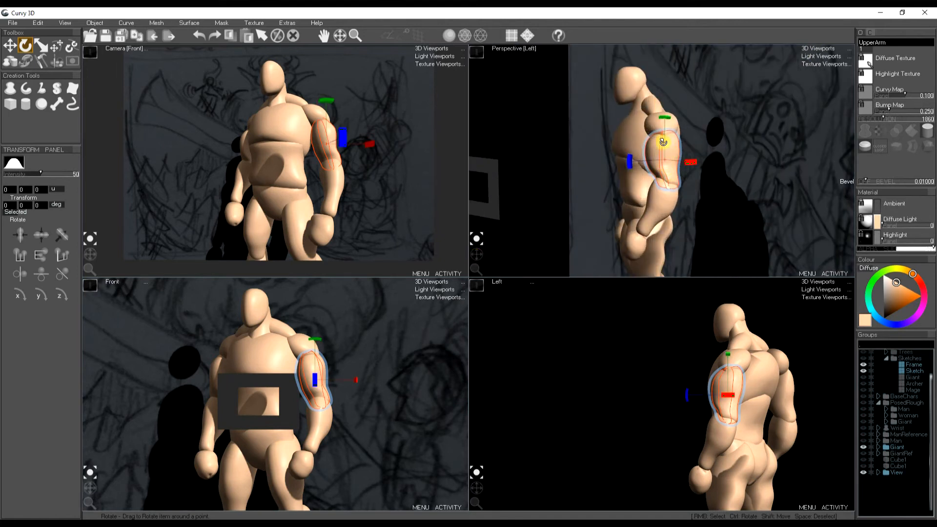
pyautogui.moveTo(663, 126); pyautogui.dragTo(639, 130)
# - Rotate the giant's left hand to angle the fist as if gripping a sword in the Camera view
pyautogui.rightClick(570, 202)
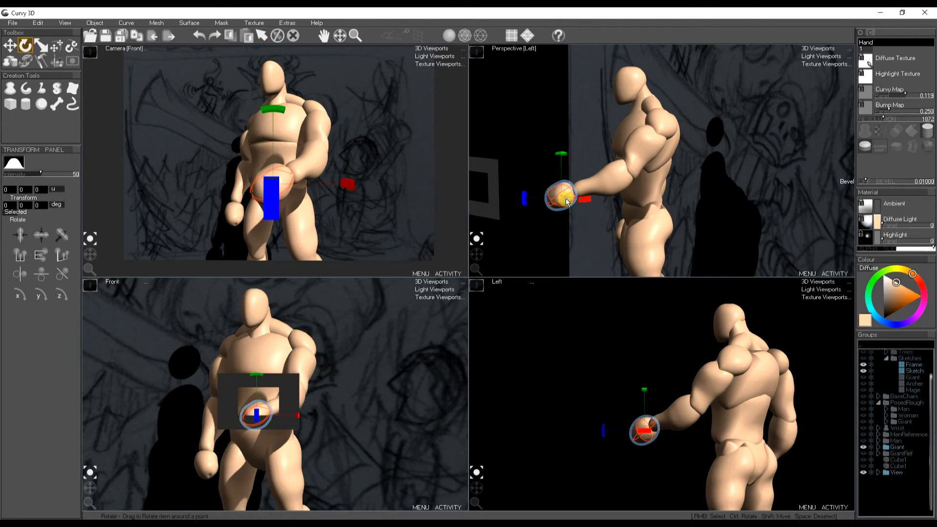
pyautogui.moveTo(290, 174)
pyautogui.mouseDown()
pyautogui.moveTo(306, 168)
pyautogui.moveTo(298, 175)
pyautogui.mouseUp()
pyautogui.press('w')
pyautogui.press('e')
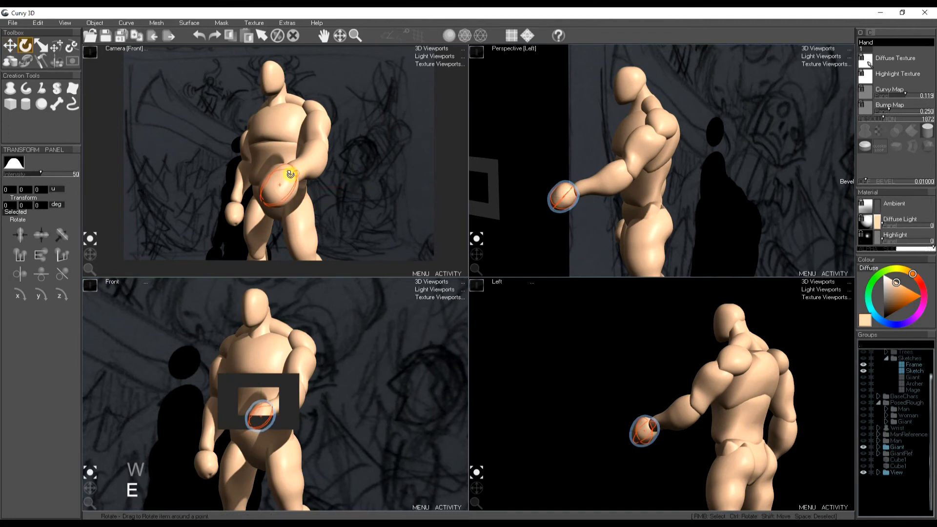
pyautogui.press('space')
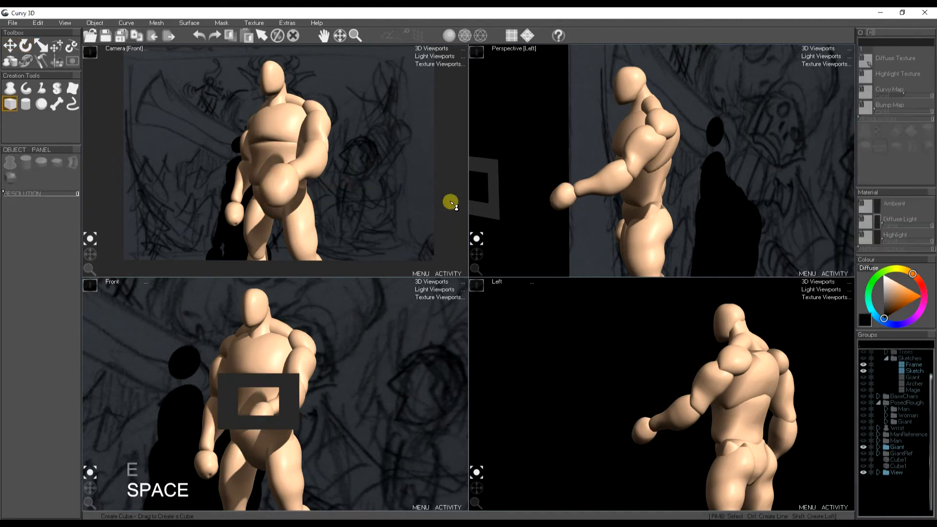
# - Rotate the giant's right upper arm backward and outward, away from the torso
pyautogui.rightClick(789, 386)
pyautogui.press('e')
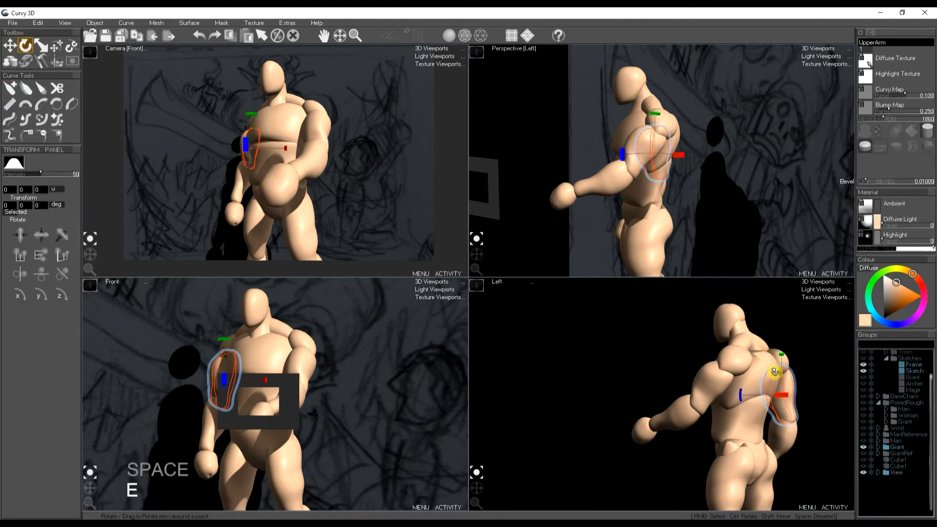
pyautogui.moveTo(775, 363); pyautogui.dragTo(794, 363)
pyautogui.moveTo(255, 125); pyautogui.dragTo(239, 128)
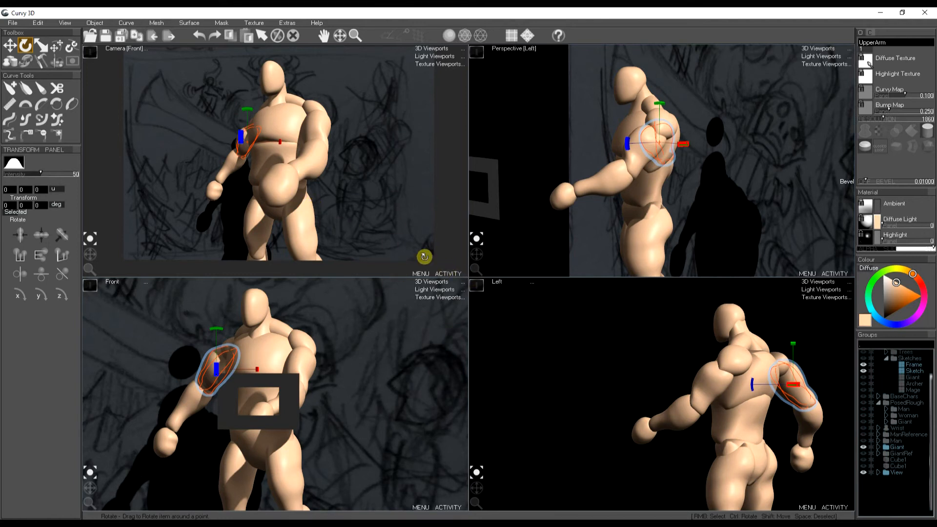
# - Turn and tilt the giant's head to suit the pose in the Camera view
pyautogui.rightClick(723, 319)
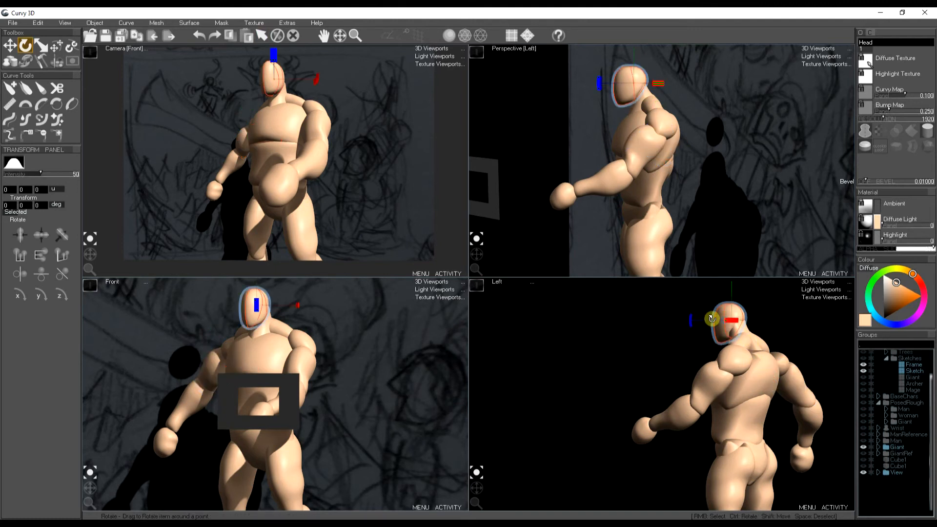
pyautogui.moveTo(306, 83); pyautogui.dragTo(307, 87)
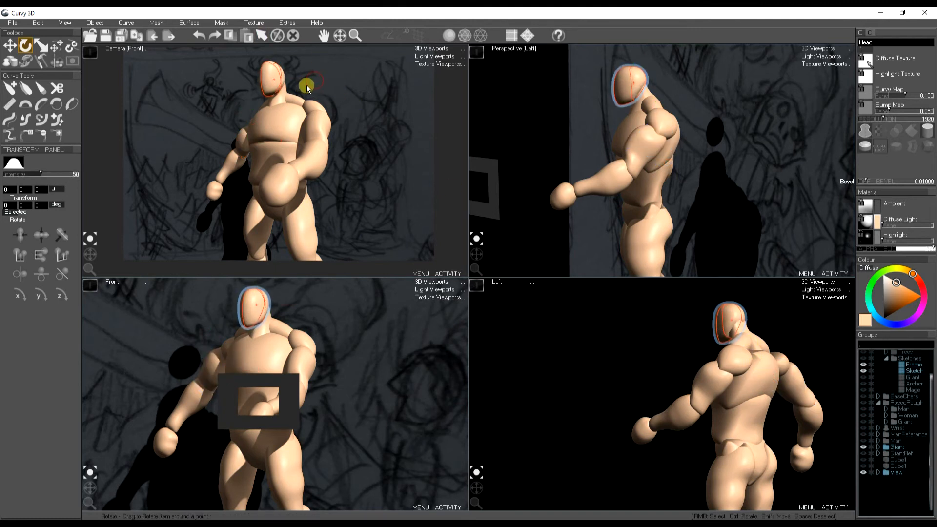
pyautogui.moveTo(274, 58); pyautogui.dragTo(275, 92)
pyautogui.press('w')
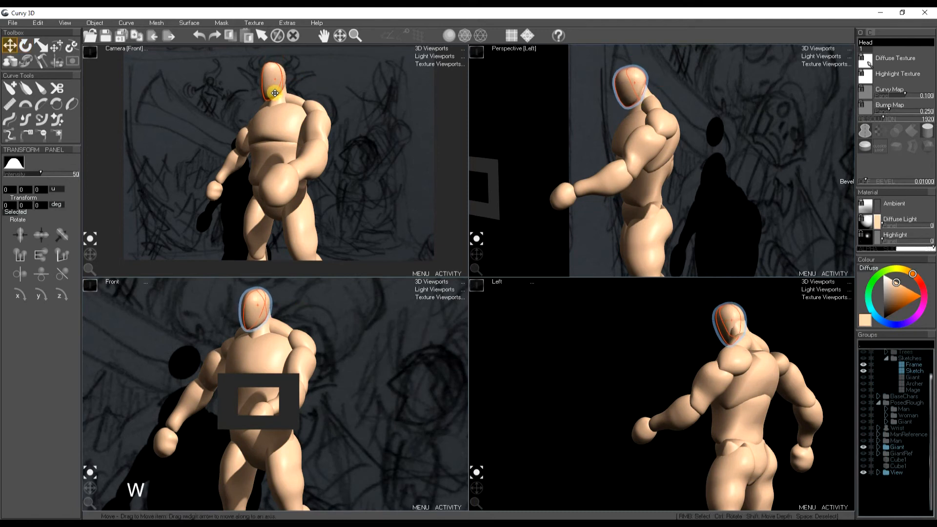
pyautogui.press('space')
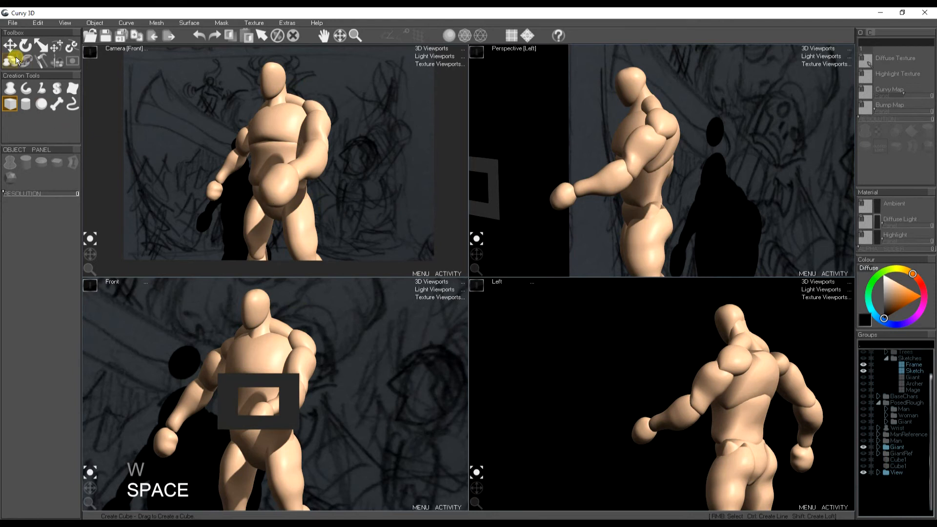
# - Create a Loft blade over the sketched sword in the Camera view, from the fist to the flared tip, discarding the first attempt
pyautogui.click(72, 88)
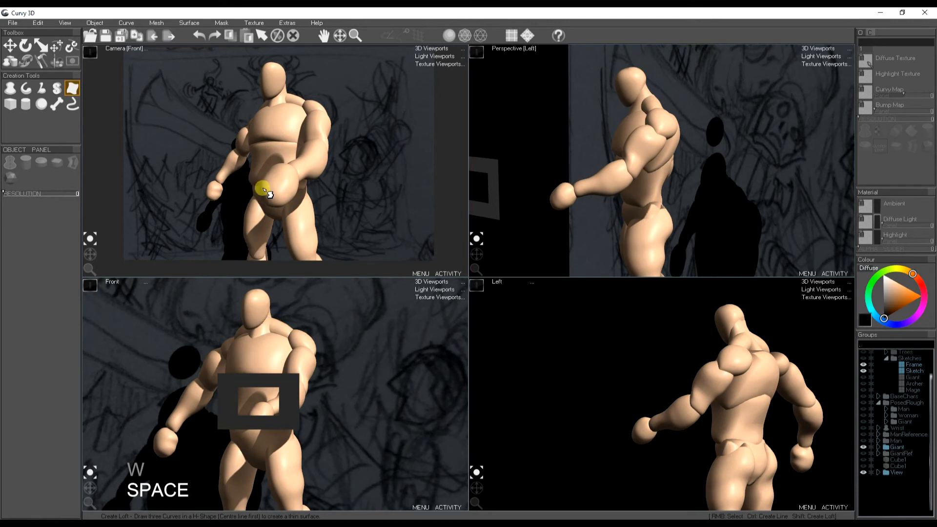
pyautogui.moveTo(262, 186)
pyautogui.mouseDown()
pyautogui.moveTo(182, 134)
pyautogui.moveTo(138, 125)
pyautogui.mouseUp()
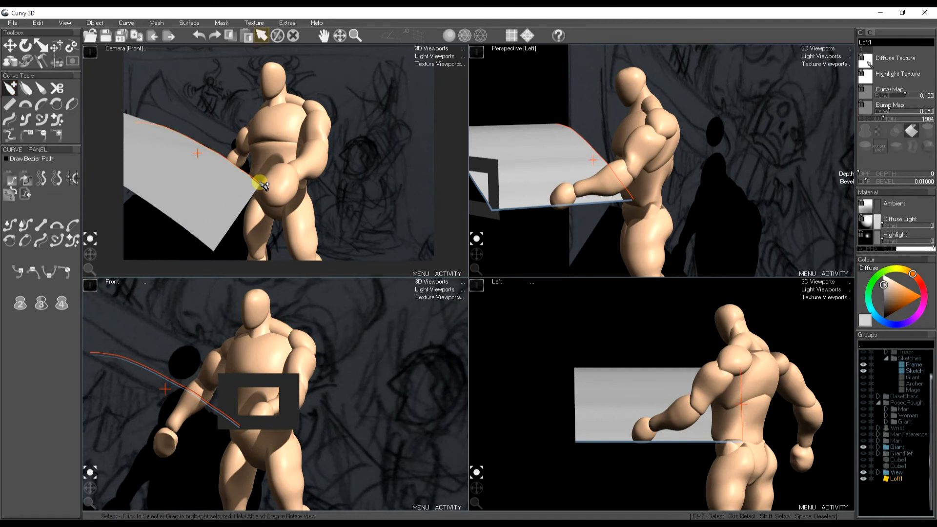
pyautogui.press('Delete')
pyautogui.moveTo(259, 180)
pyautogui.mouseDown()
pyautogui.moveTo(272, 159)
pyautogui.moveTo(240, 163)
pyautogui.moveTo(131, 119)
pyautogui.mouseUp()
pyautogui.moveTo(275, 163)
pyautogui.mouseDown()
pyautogui.moveTo(209, 125)
pyautogui.moveTo(160, 76)
pyautogui.mouseUp()
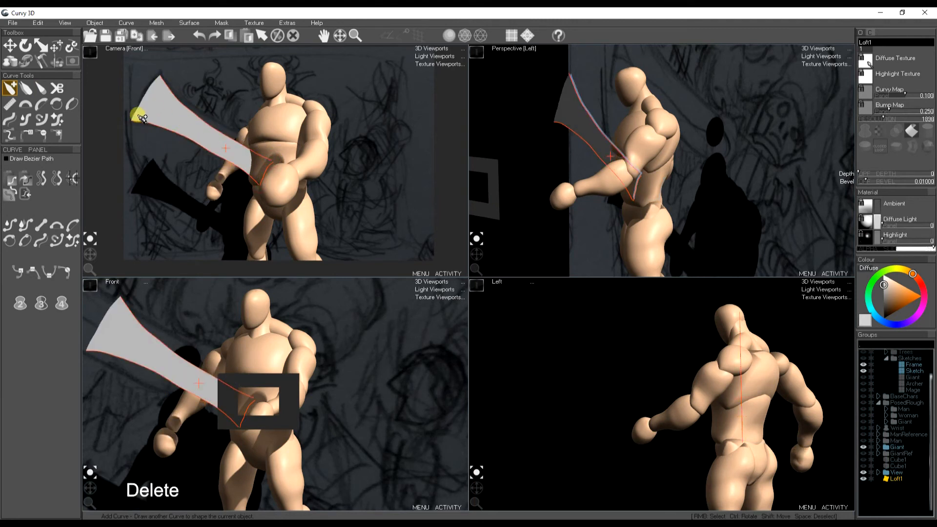
pyautogui.moveTo(131, 120)
pyautogui.mouseDown()
pyautogui.moveTo(137, 93)
pyautogui.moveTo(159, 75)
pyautogui.mouseUp()
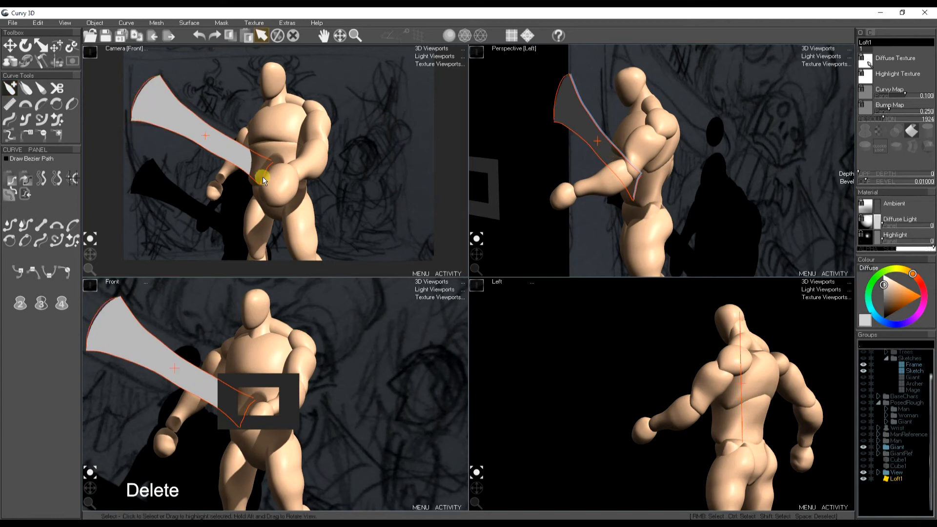
# - Straighten the blade's cross curve at the fist and pull its midpoint out to form a raised ridge along the blade
pyautogui.rightClick(266, 173)
pyautogui.click(10, 104)
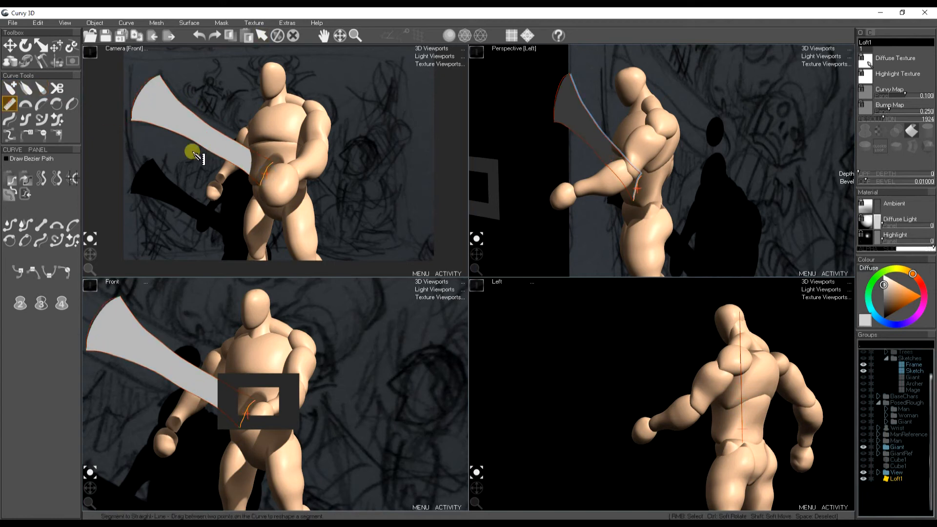
pyautogui.moveTo(276, 158); pyautogui.dragTo(248, 212)
pyautogui.press('t')
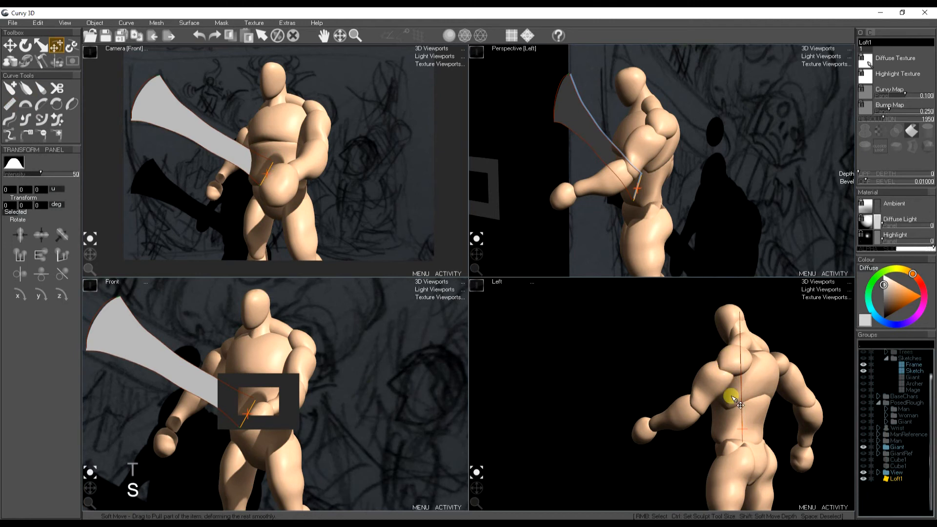
pyautogui.moveTo(638, 192); pyautogui.dragTo(625, 185)
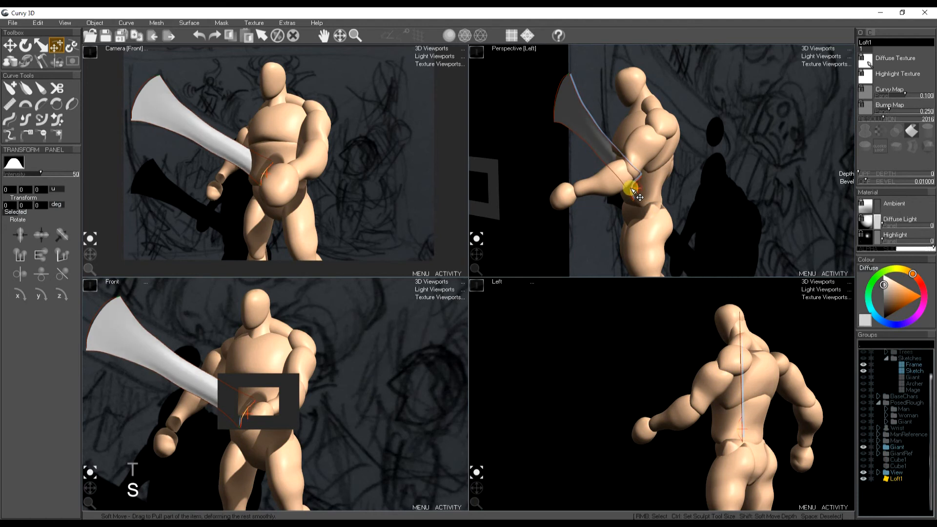
pyautogui.click(12, 104)
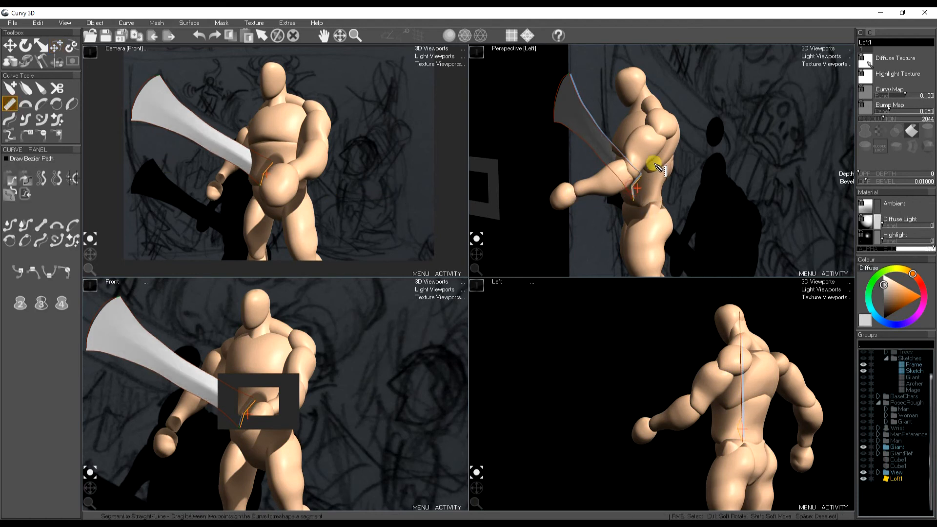
pyautogui.press('space')
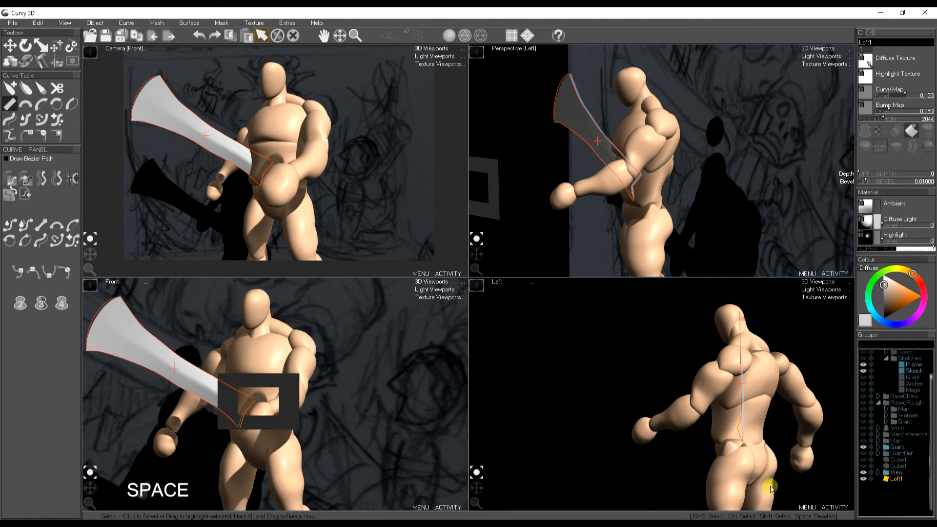
# - Move the blade forward to the giant's left fist in the Left view and rotate it back toward the shoulder
pyautogui.press('w')
pyautogui.moveTo(701, 388); pyautogui.dragTo(600, 381)
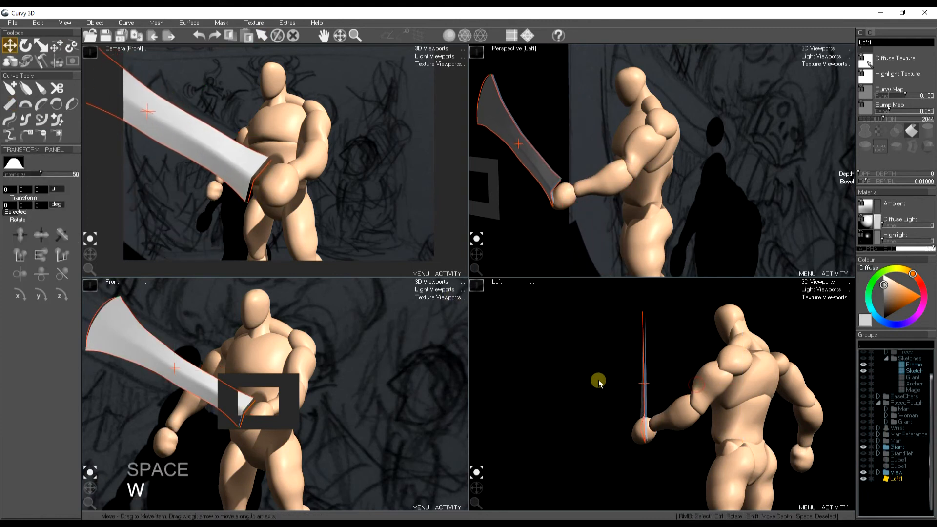
pyautogui.press('r')
pyautogui.press('e')
pyautogui.moveTo(644, 383); pyautogui.dragTo(657, 404)
# - Scale, rotate and reposition the blade to fit the fist and match the sketched sword in the Camera view
pyautogui.press('w')
pyautogui.press('r')
pyautogui.press('w')
pyautogui.press('e')
pyautogui.press('r')
pyautogui.moveTo(248, 178)
pyautogui.mouseDown()
pyautogui.moveTo(224, 194)
pyautogui.moveTo(259, 193)
pyautogui.moveTo(277, 173)
pyautogui.moveTo(252, 195)
pyautogui.moveTo(262, 198)
pyautogui.moveTo(261, 183)
pyautogui.mouseUp()
pyautogui.press('w')
pyautogui.press('r')
# - Reshape the blade's long edges into simple arcs running from the fist to the tip, then deselect it
pyautogui.press('t')
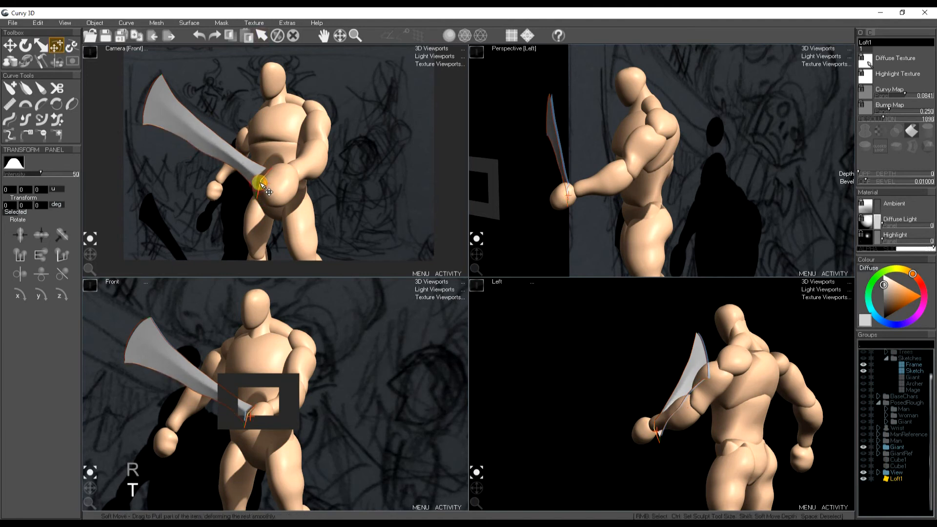
pyautogui.click(9, 119)
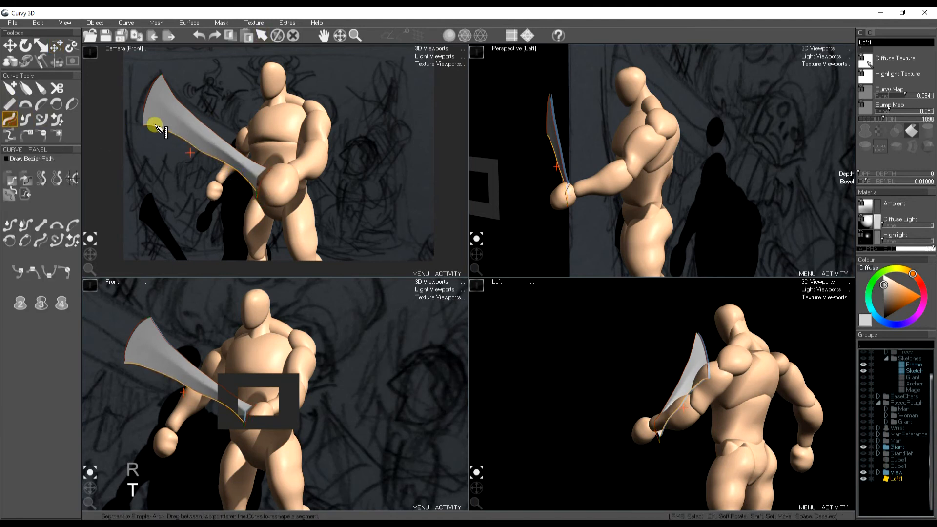
pyautogui.moveTo(268, 166); pyautogui.dragTo(167, 78)
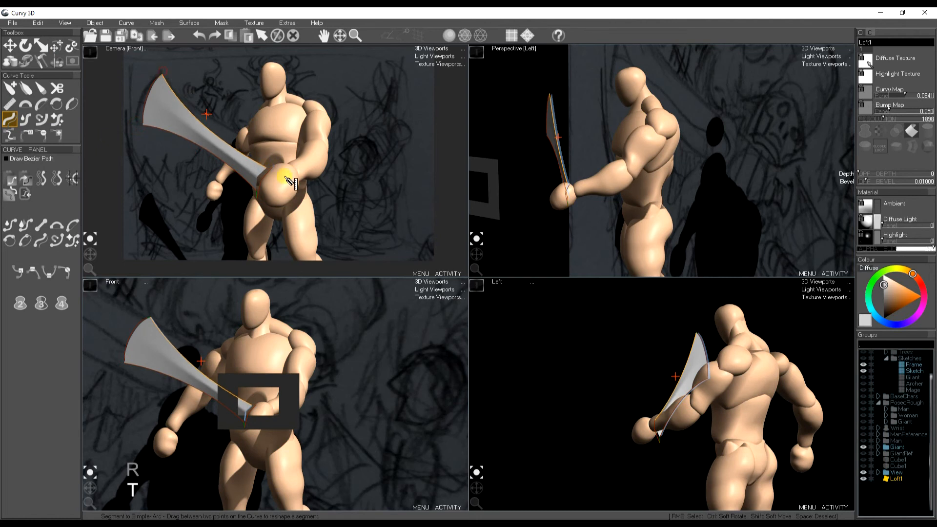
pyautogui.press('space')
pyautogui.press('space')
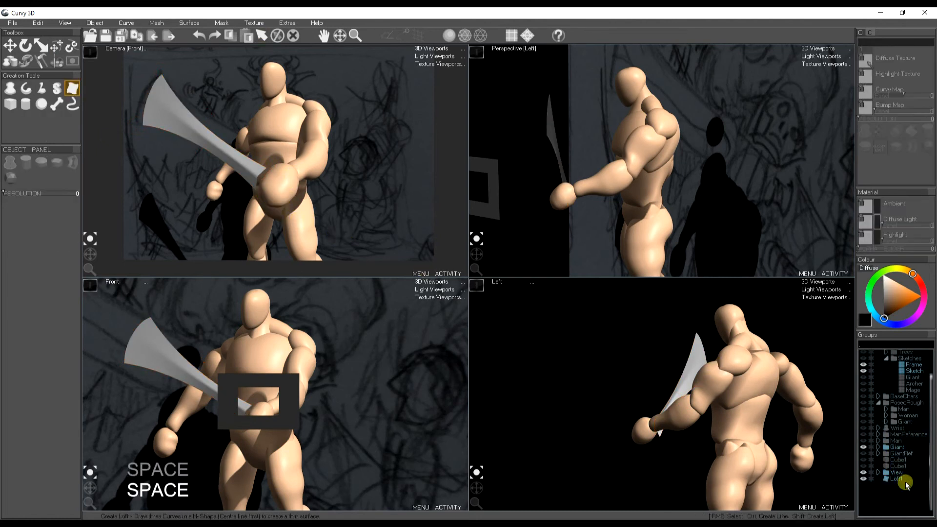
# - Hide the background Sketch and make the CAMERA, LOOKAT and FOV markers in the View group opaque
pyautogui.click(863, 371)
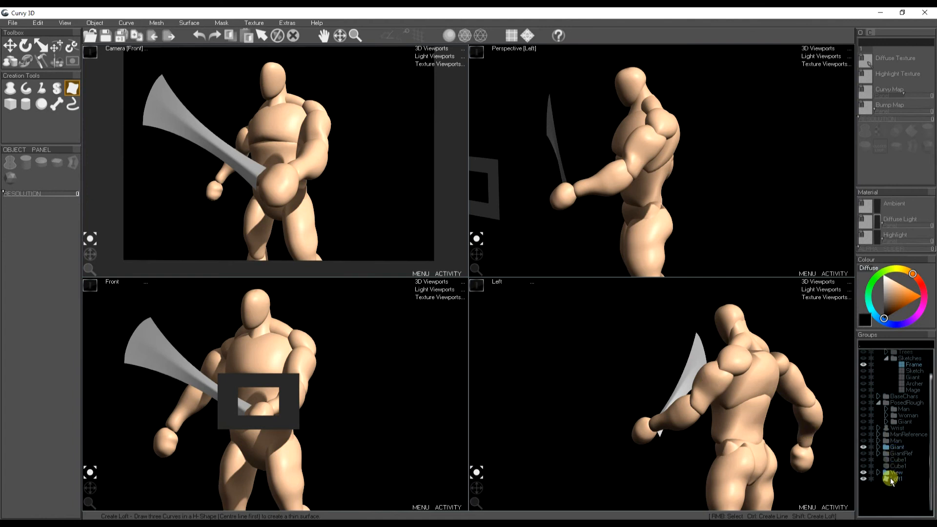
pyautogui.click(877, 472)
pyautogui.click(902, 479)
pyautogui.keyDown('ctrl'); pyautogui.click(904, 484); pyautogui.keyUp('ctrl')
pyautogui.keyDown('ctrl'); pyautogui.click(904, 491); pyautogui.keyUp('ctrl')
pyautogui.click(911, 249)
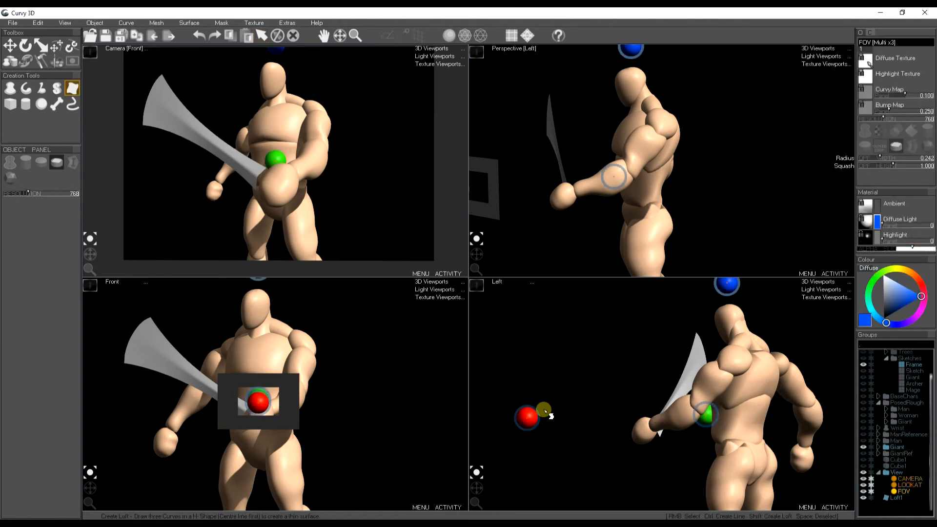
pyautogui.press('space')
# - Unlock the camera markers and move CAMERA closer to the giant and slightly lower in the Left view
pyautogui.press('w')
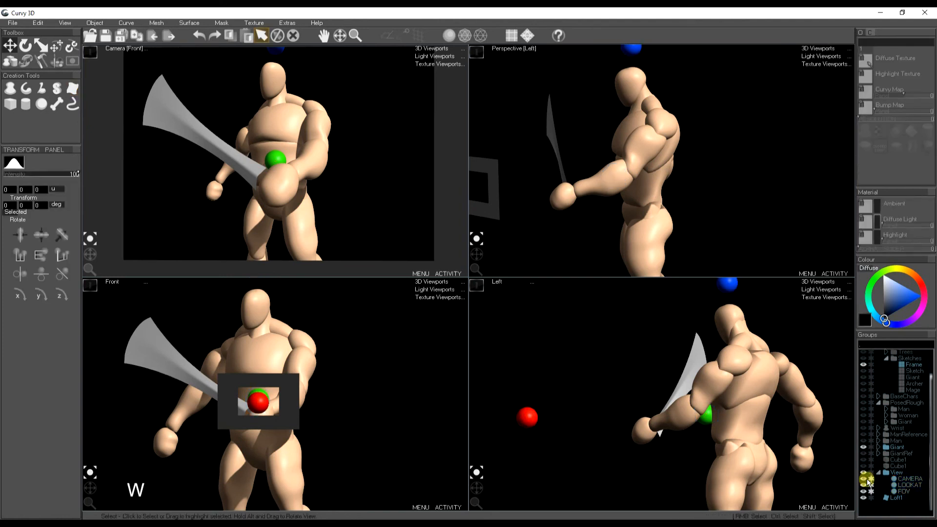
pyautogui.click(534, 420)
pyautogui.scroll(-2, 583, 427)
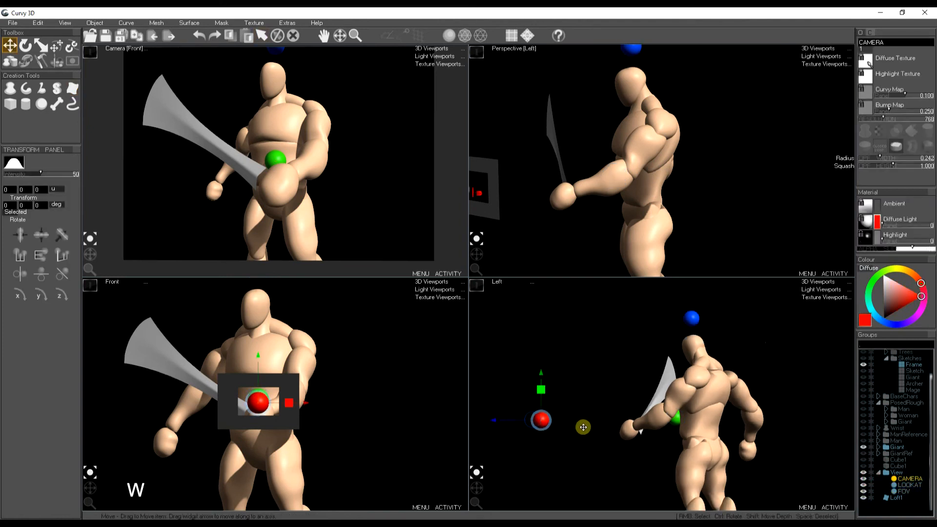
pyautogui.moveTo(494, 423); pyautogui.dragTo(550, 426)
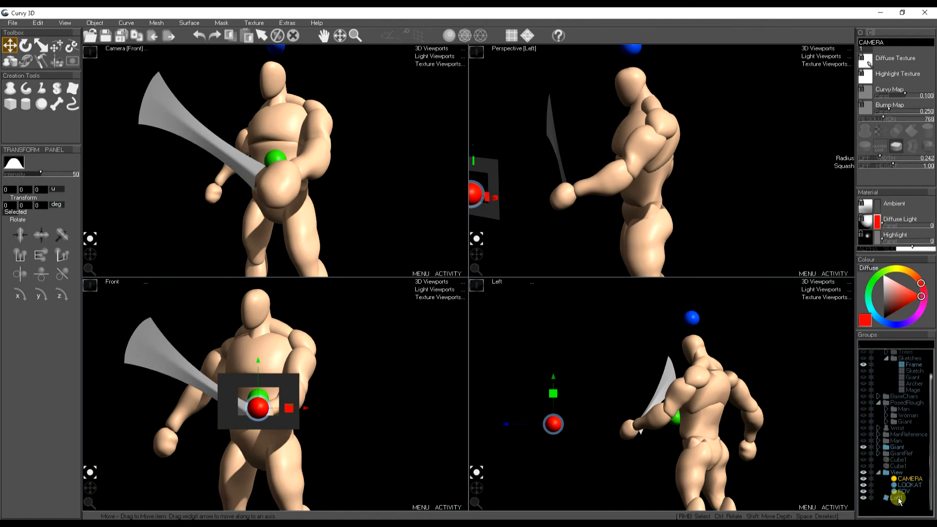
# - Undo the stray LOOKAT move and raise the LOOKAT marker toward the giant's chest to reframe the Camera view
pyautogui.click(906, 485)
pyautogui.click(350, 199)
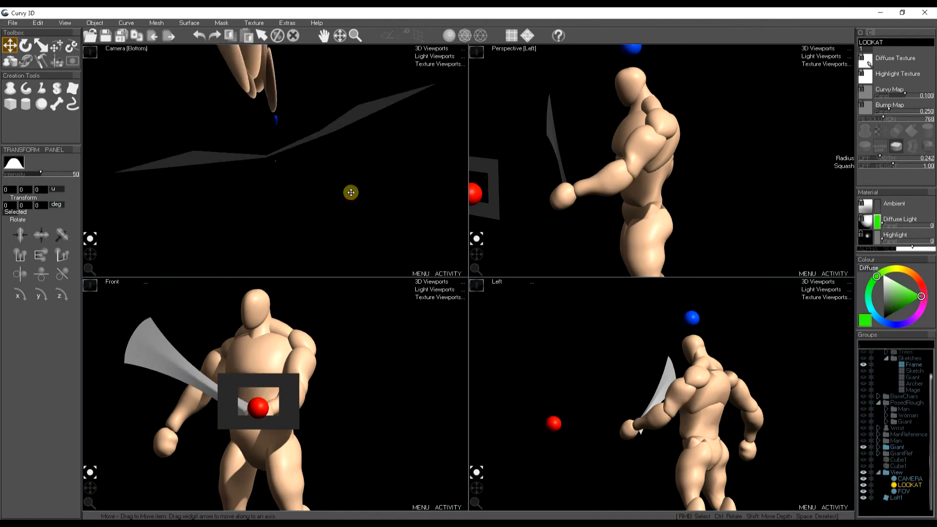
pyautogui.hotkey('ctrl', 'z')
pyautogui.moveTo(277, 111); pyautogui.dragTo(285, 90)
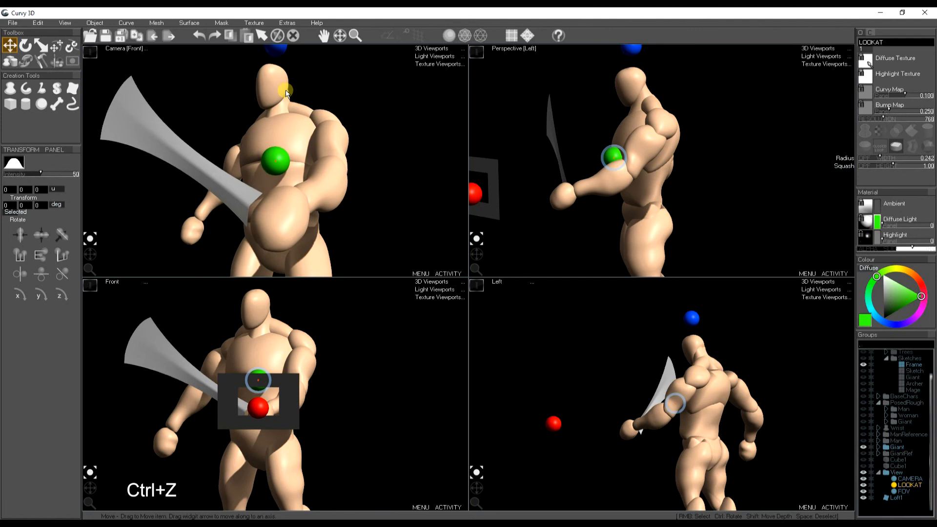
# - Lower the FOV marker to the top of the giant's head in the Left view to tighten the camera framing
pyautogui.click(901, 491)
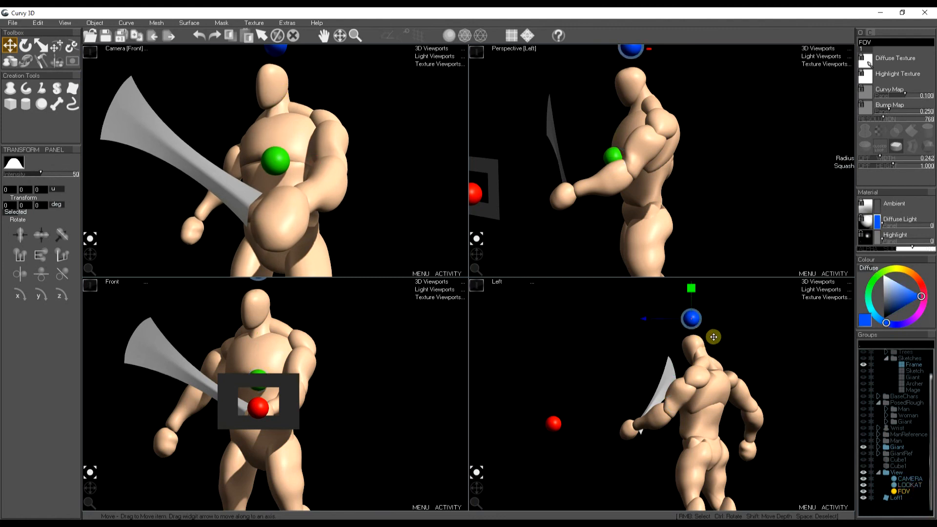
pyautogui.scroll(-2, 714, 336)
pyautogui.scroll(-2, 751, 349)
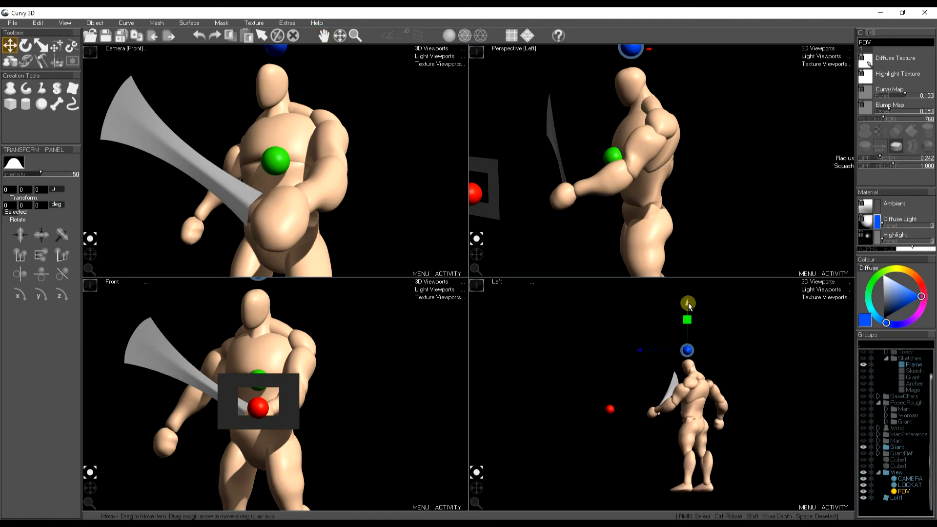
pyautogui.moveTo(688, 305); pyautogui.dragTo(689, 313)
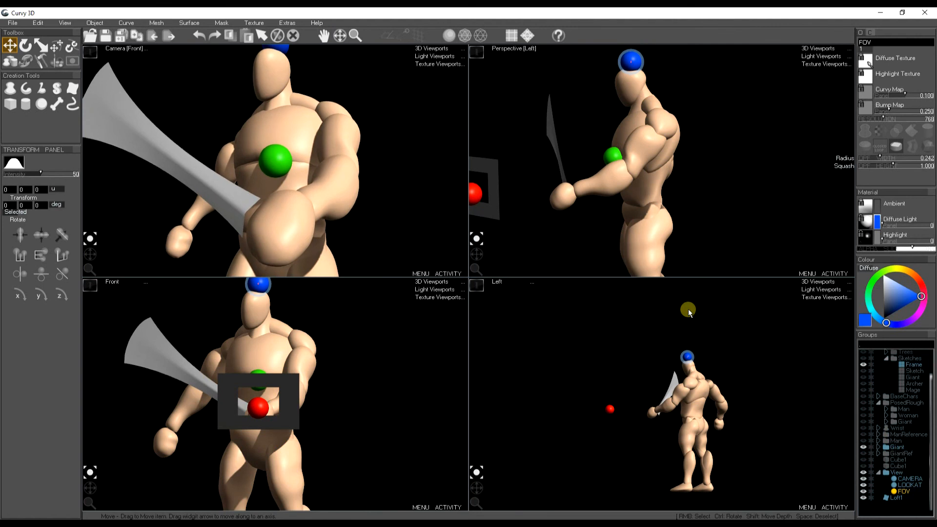
# - Lock the camera markers again and scale the sword blade down slightly so it fits inside the Camera view, then deselect it
pyautogui.click(240, 209)
pyautogui.rightClick(236, 201)
pyautogui.press('space')
pyautogui.press('space')
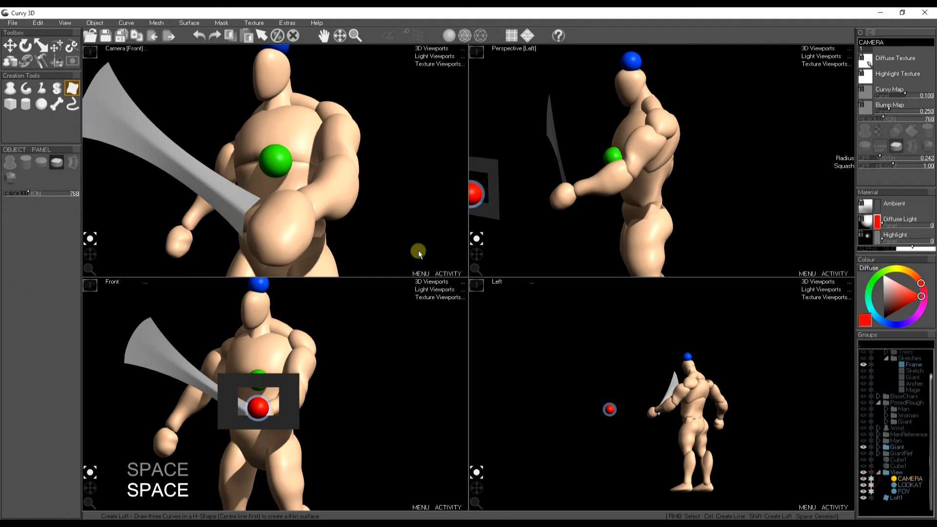
pyautogui.rightClick(229, 200)
pyautogui.press('r')
pyautogui.press('e')
pyautogui.press('r')
pyautogui.moveTo(253, 216); pyautogui.dragTo(245, 229)
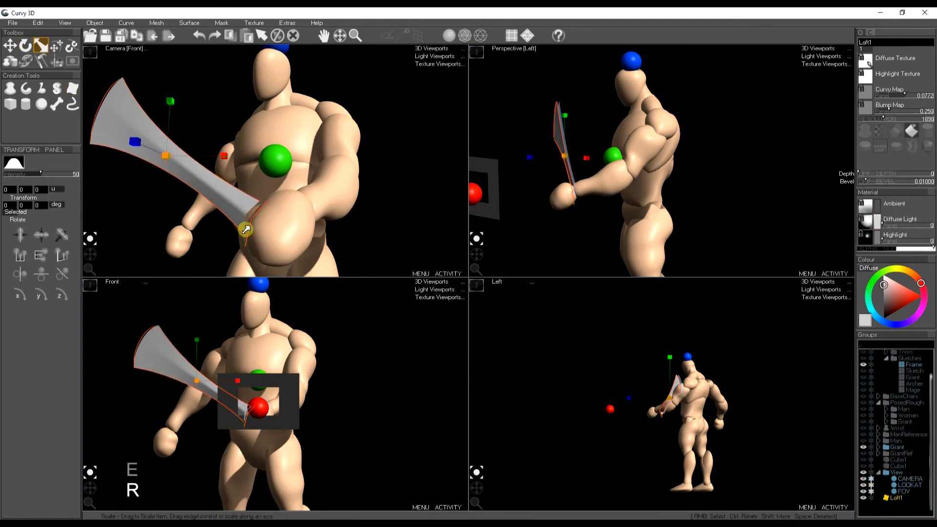
pyautogui.press('space')
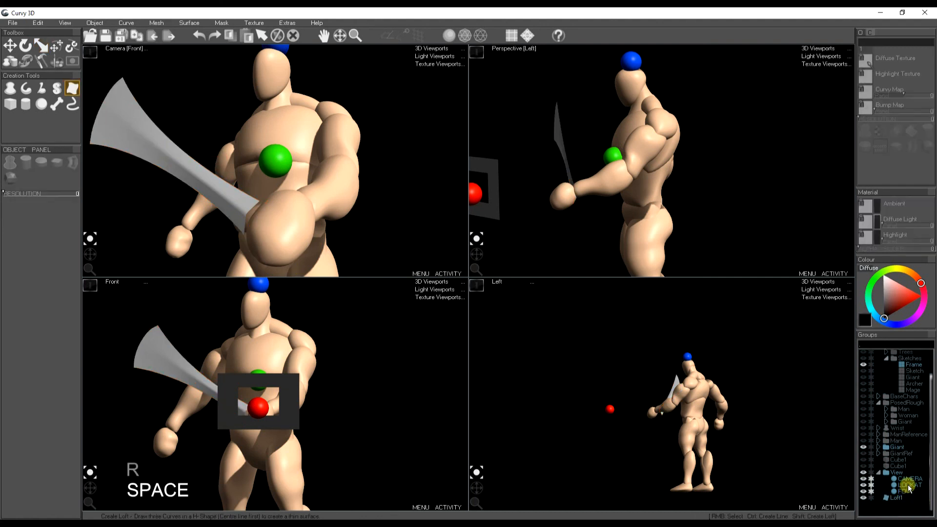
# - Hide the Frame object and make the CAMERA, LOOKAT and FOV markers fully transparent
pyautogui.scroll(3, 924, 429)
pyautogui.click(864, 386)
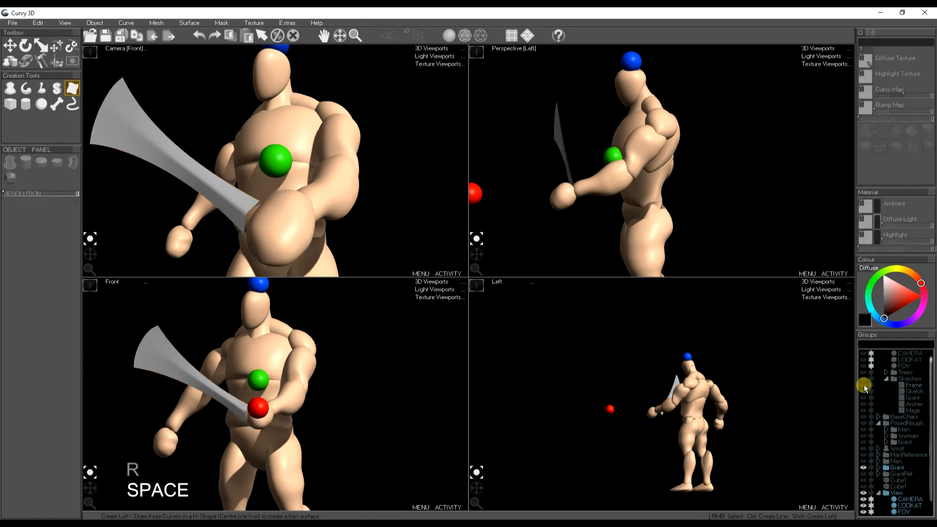
pyautogui.scroll(-3, 907, 468)
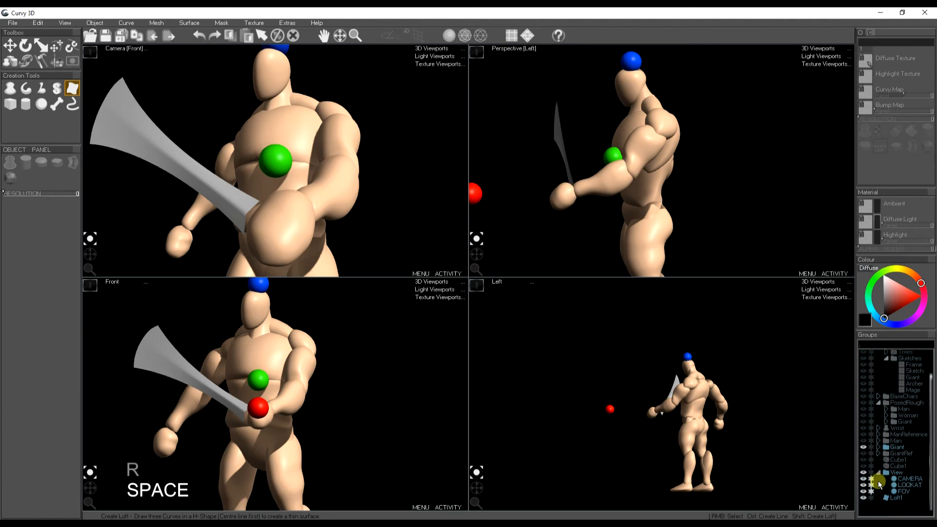
pyautogui.click(907, 485)
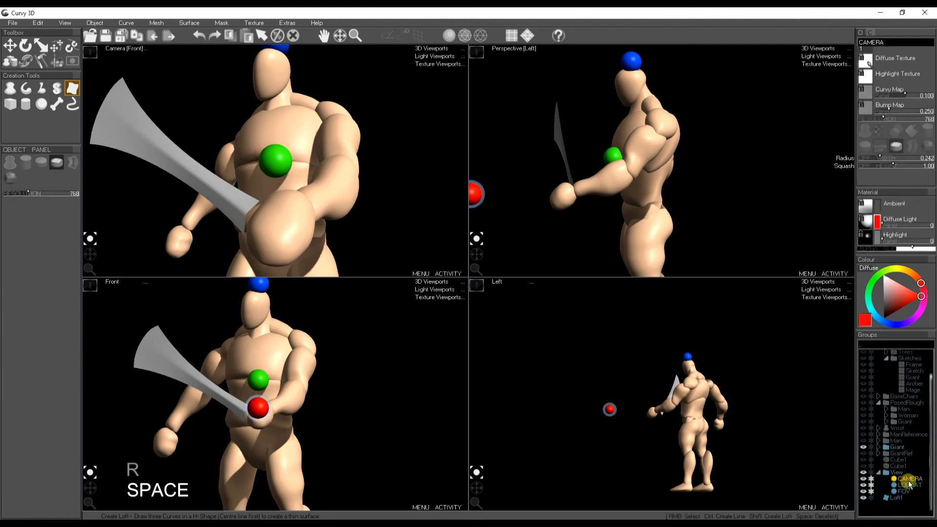
pyautogui.click(885, 248)
pyautogui.click(907, 506)
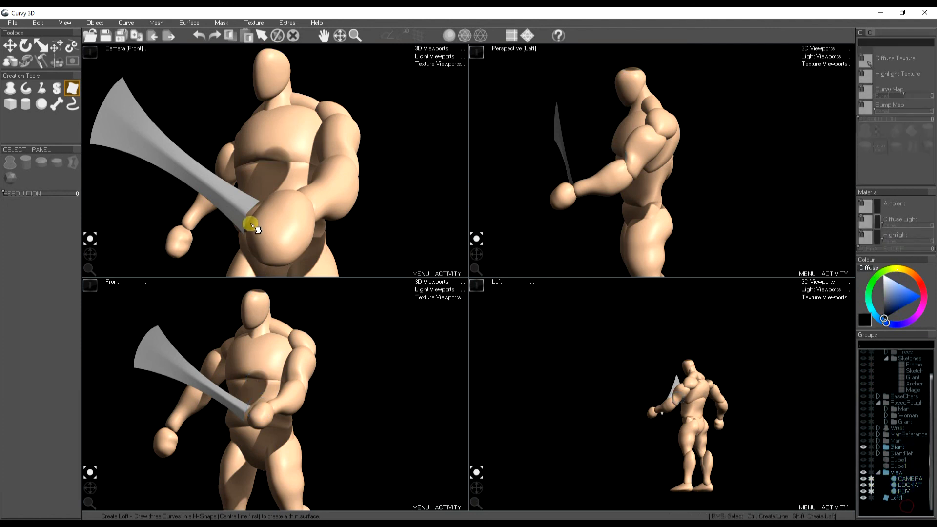
# - Open the file commands for the scene
pyautogui.click(13, 23)
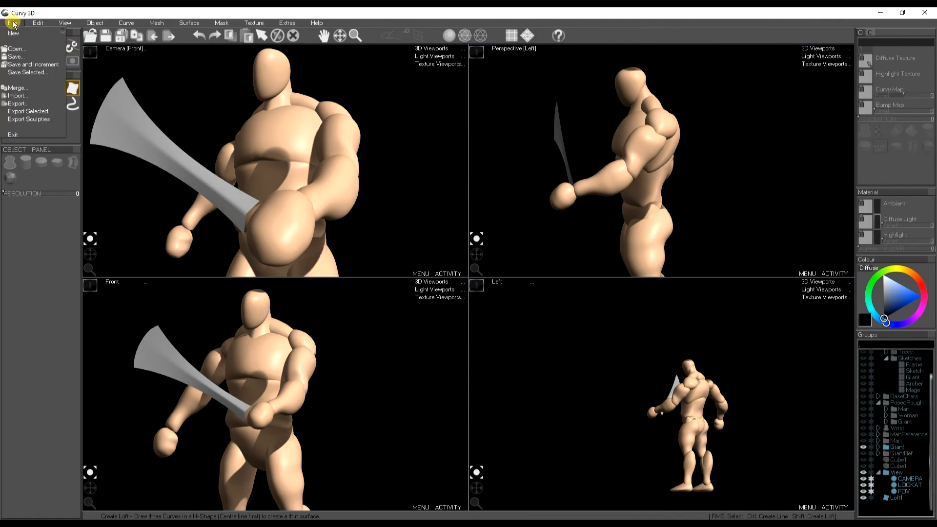